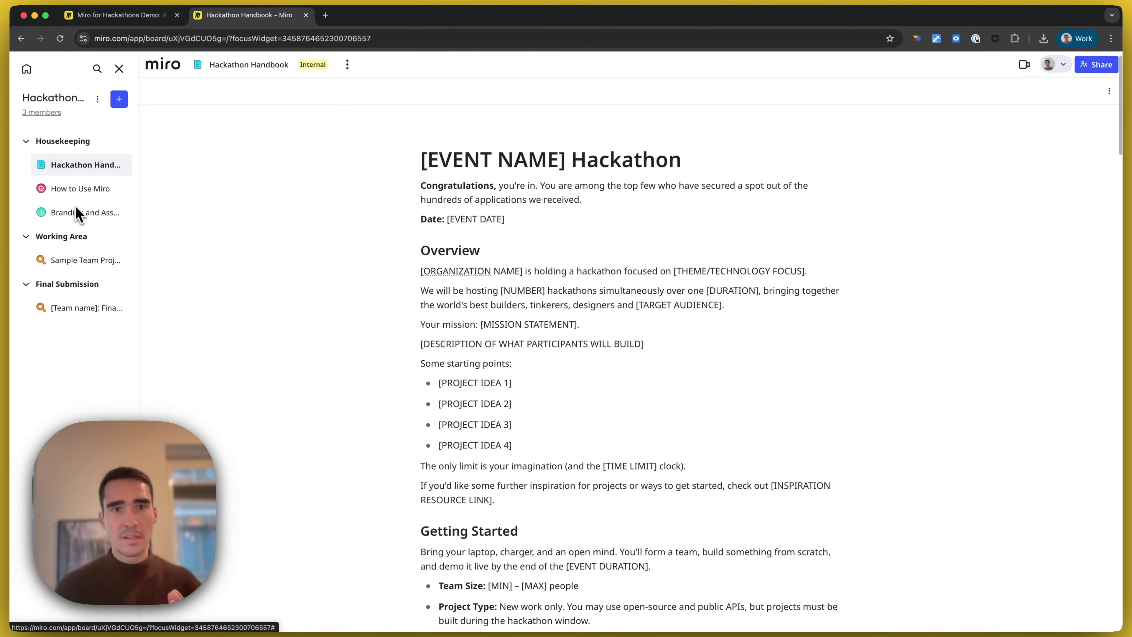
# Step: Review the Hackathon Handbook from the overview through prizes, code of conduct and judging criteria to the rules
pyautogui.scroll(-10, 499, 223)
pyautogui.scroll(-10, 501, 226)
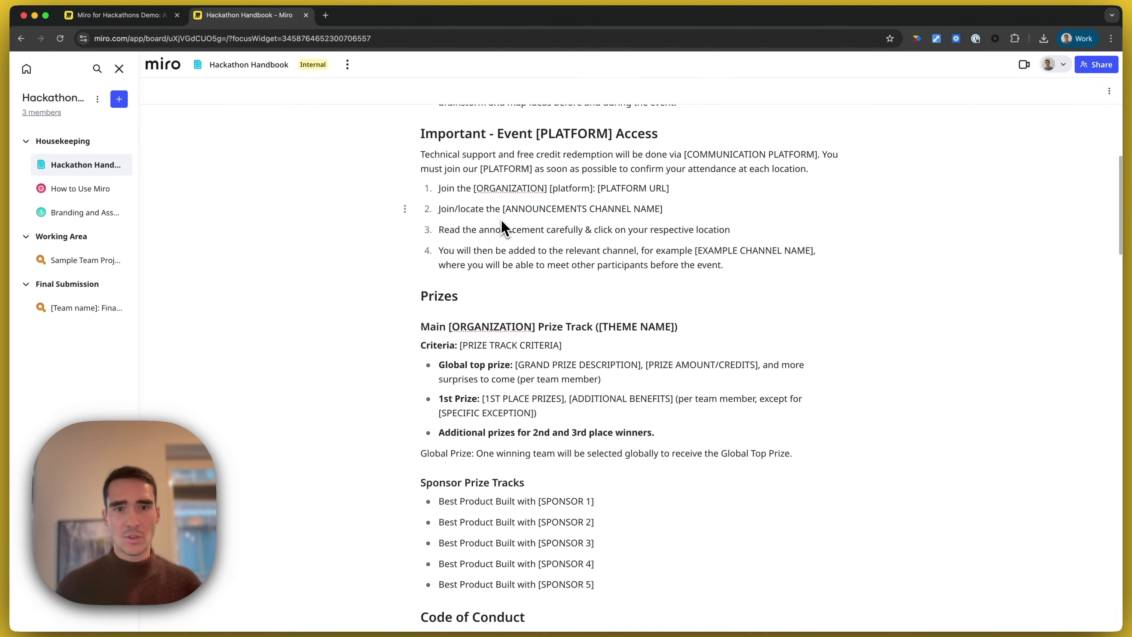
pyautogui.scroll(-1, 454, 294)
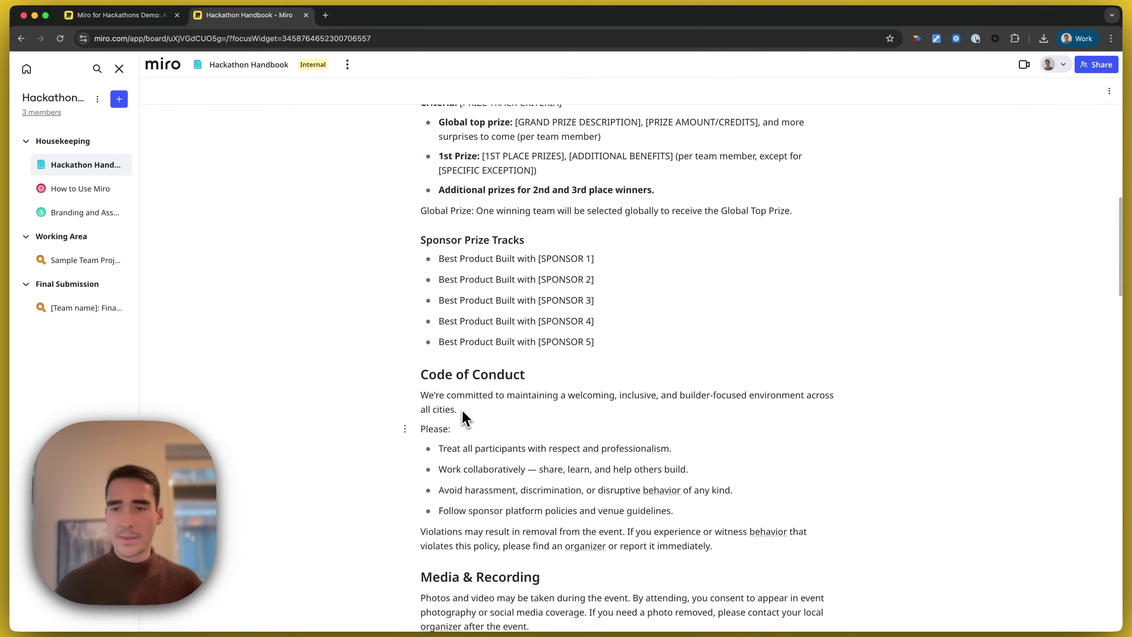
pyautogui.scroll(-14, 464, 417)
pyautogui.scroll(-13, 459, 441)
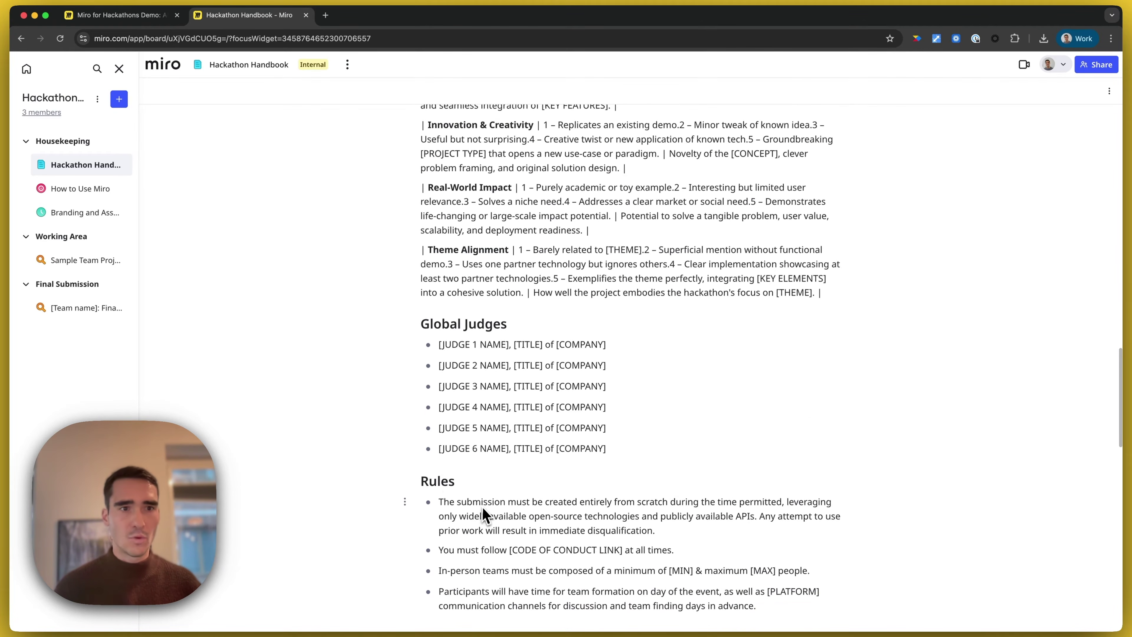
# Step: Open the How to Use Miro board and examine its slides on Miro AI from the sidebar and from the canvas
pyautogui.click(73, 188)
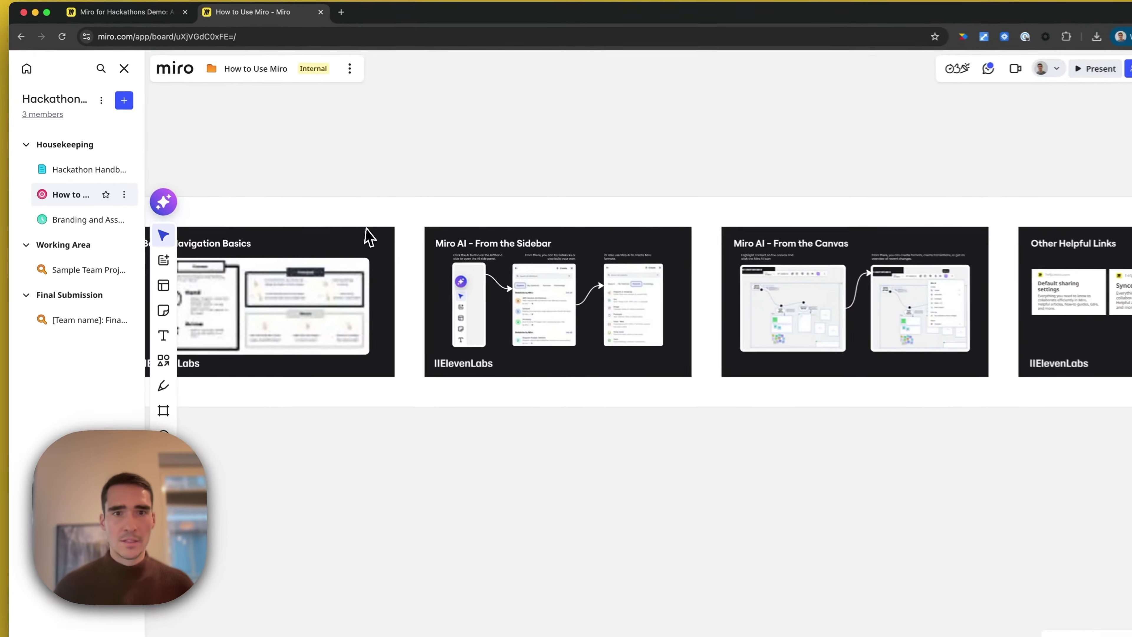
pyautogui.scroll(5, 380, 267)
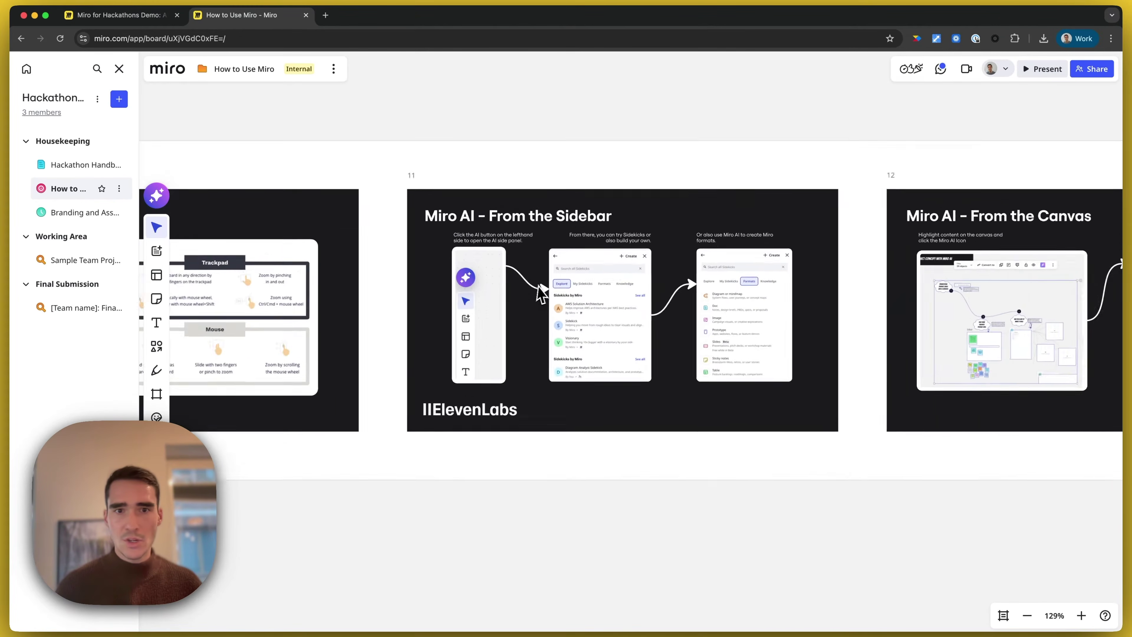
pyautogui.hscroll(5, 549, 290)
pyautogui.scroll(-5, 550, 292)
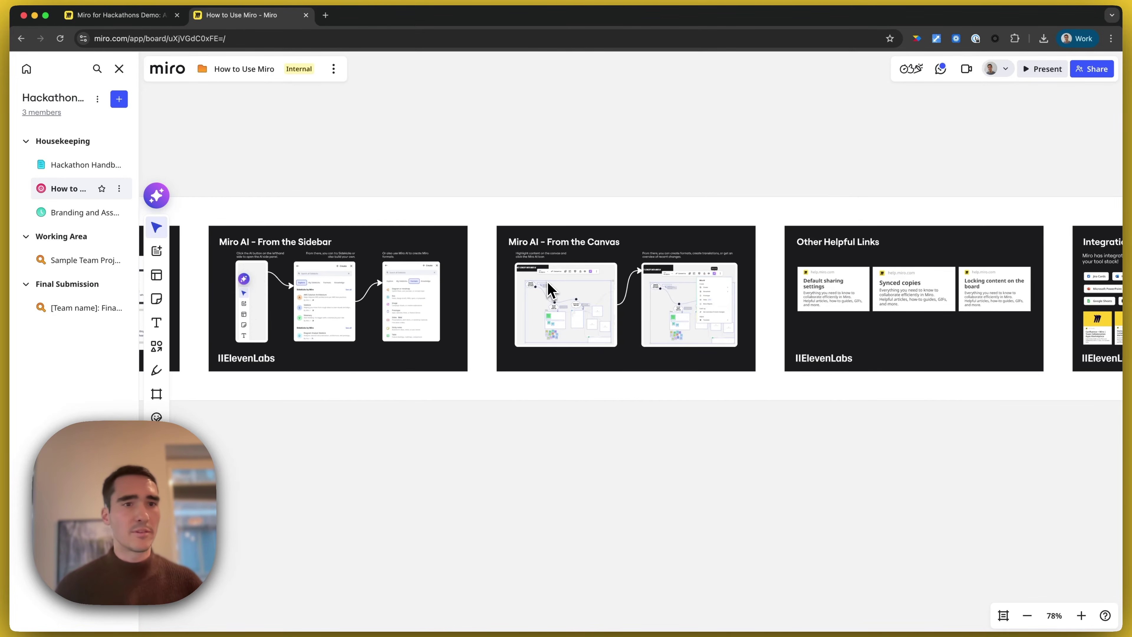
# Step: View the Sample Team Project Board and the [Team name]: Final Submission board
pyautogui.click(75, 260)
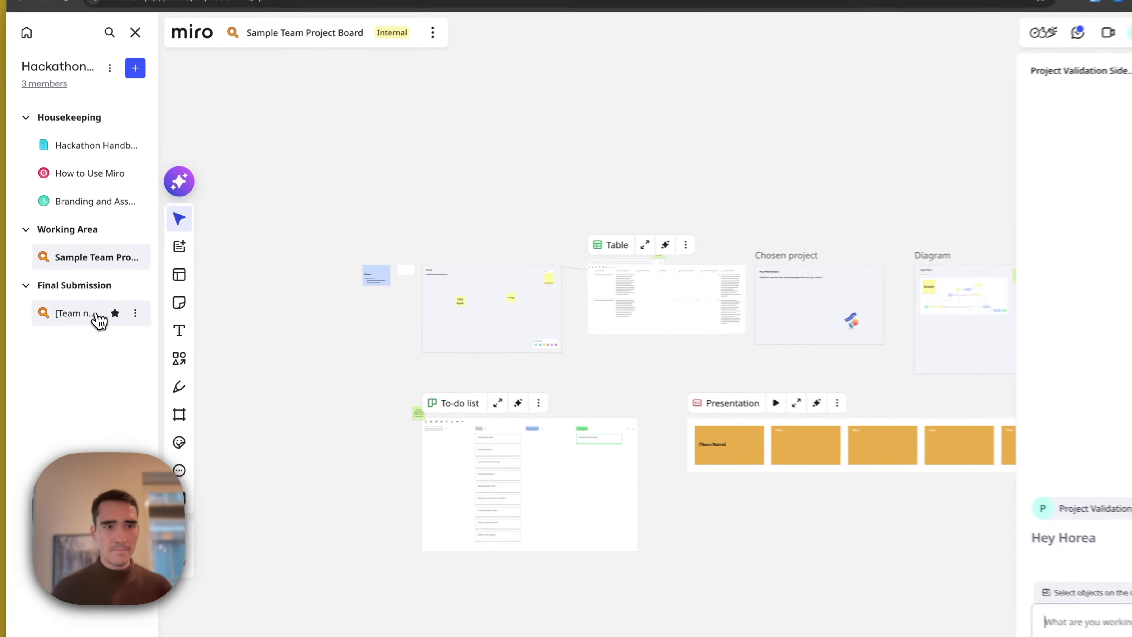
pyautogui.click(85, 313)
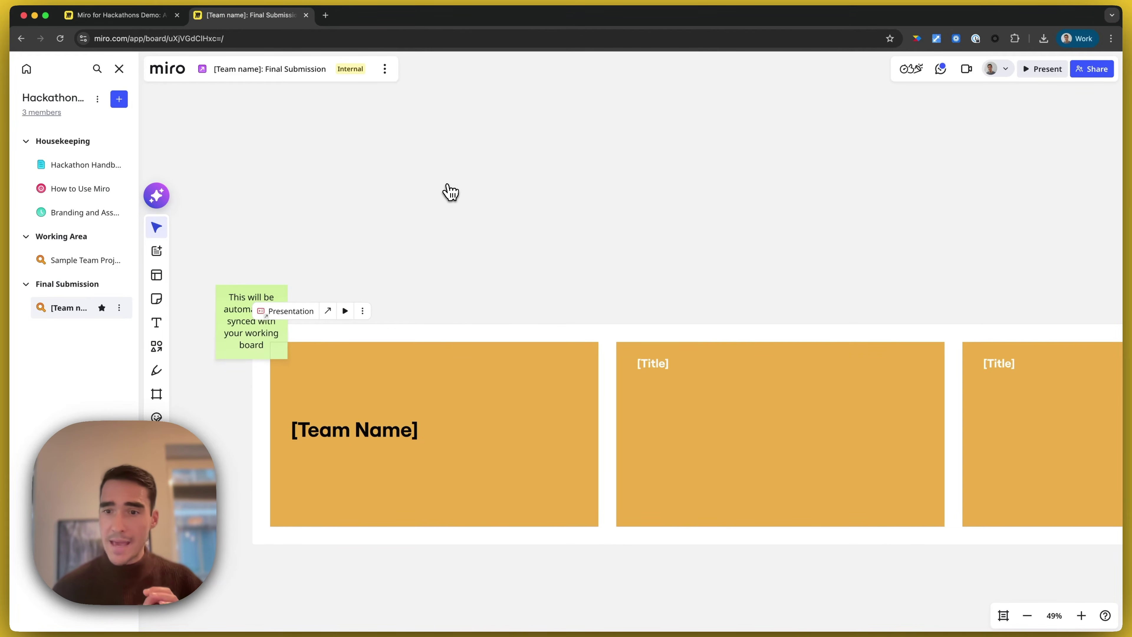
# Step: Add the AI Playground template to the Miro for Hackathons Demo board
pyautogui.hotkey('ctrl', 'shift', 'Tab')
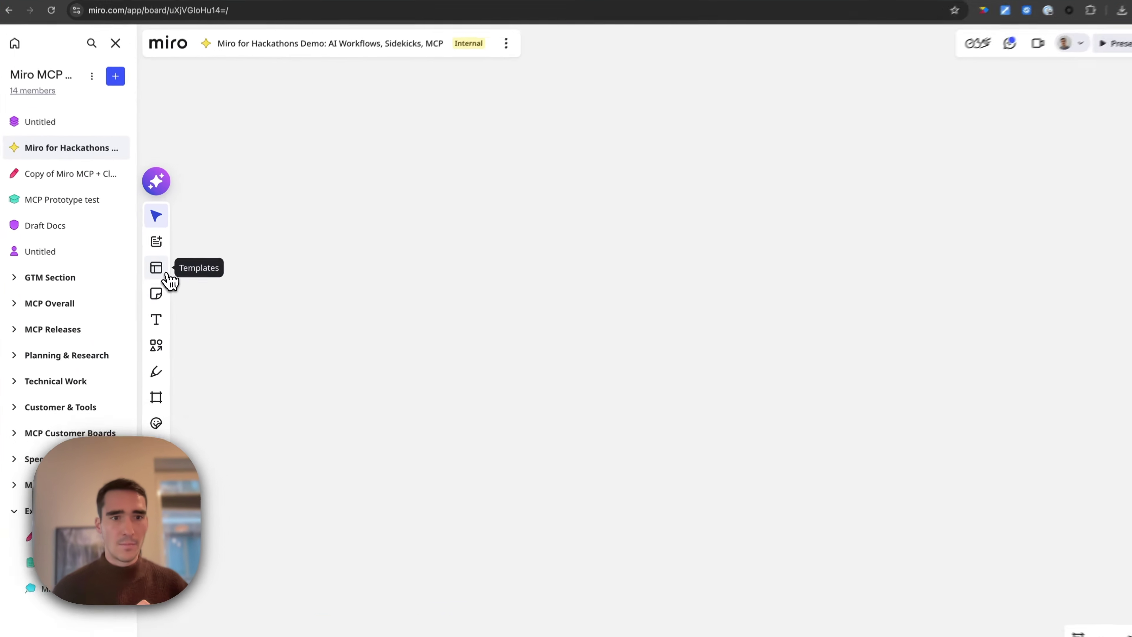
pyautogui.click(158, 275)
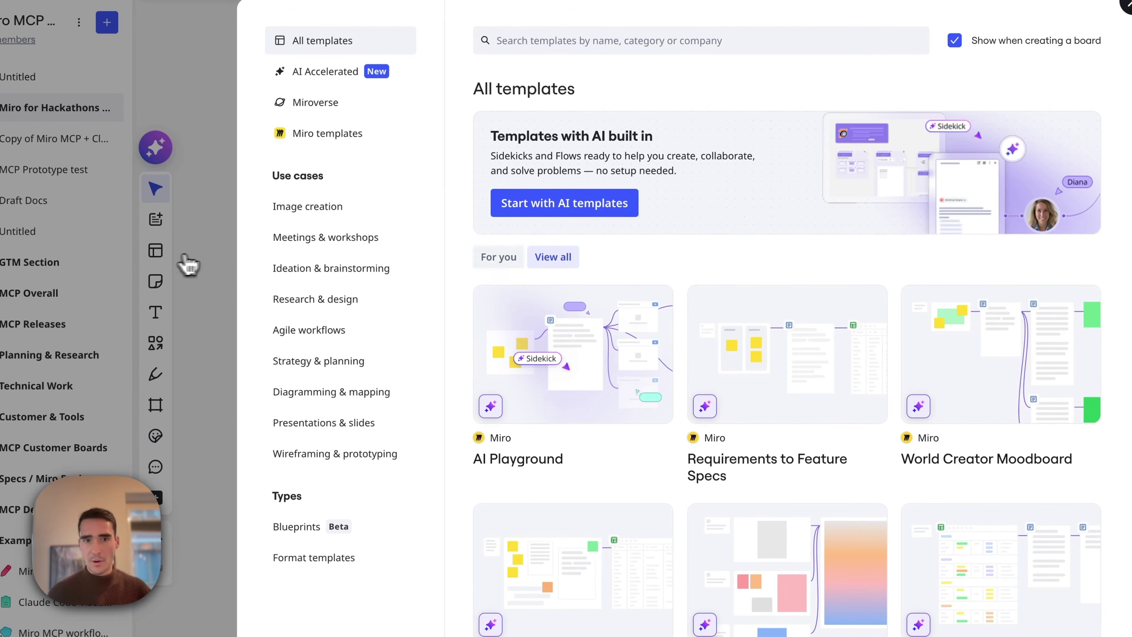
pyautogui.moveTo(534, 410)
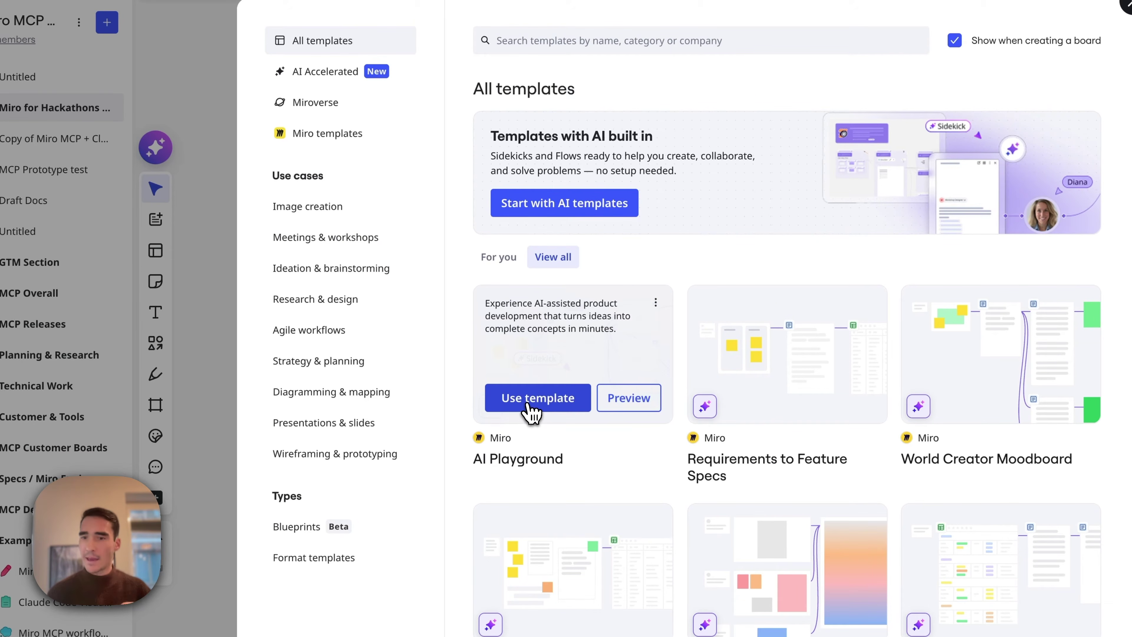
pyautogui.click(533, 398)
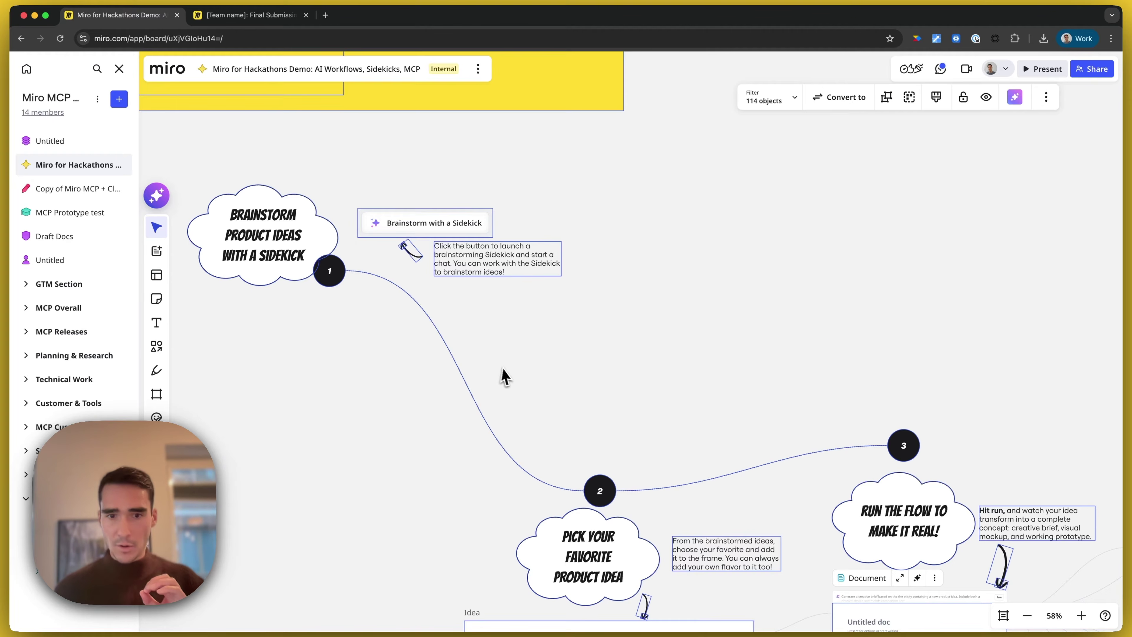
# Step: Replace the Idea frame's sample notes with stickies "kids banking app", "similar to duolinguo, think gamification" and "should teach kids about stocks, investing"
pyautogui.scroll(-6, 504, 377)
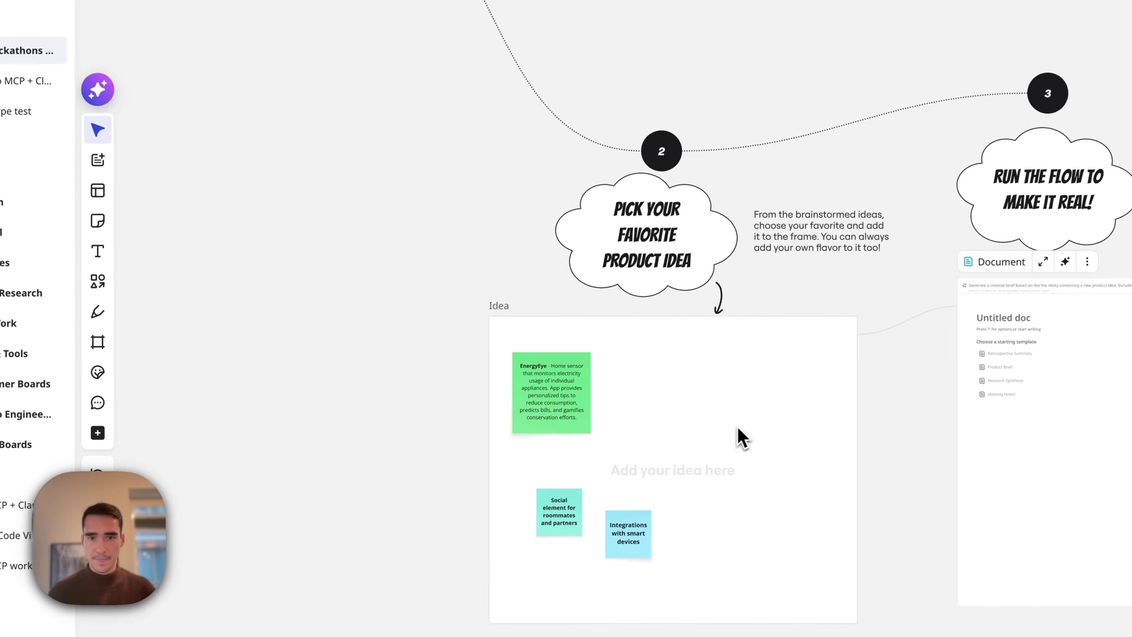
pyautogui.moveTo(657, 469); pyautogui.dragTo(542, 537)
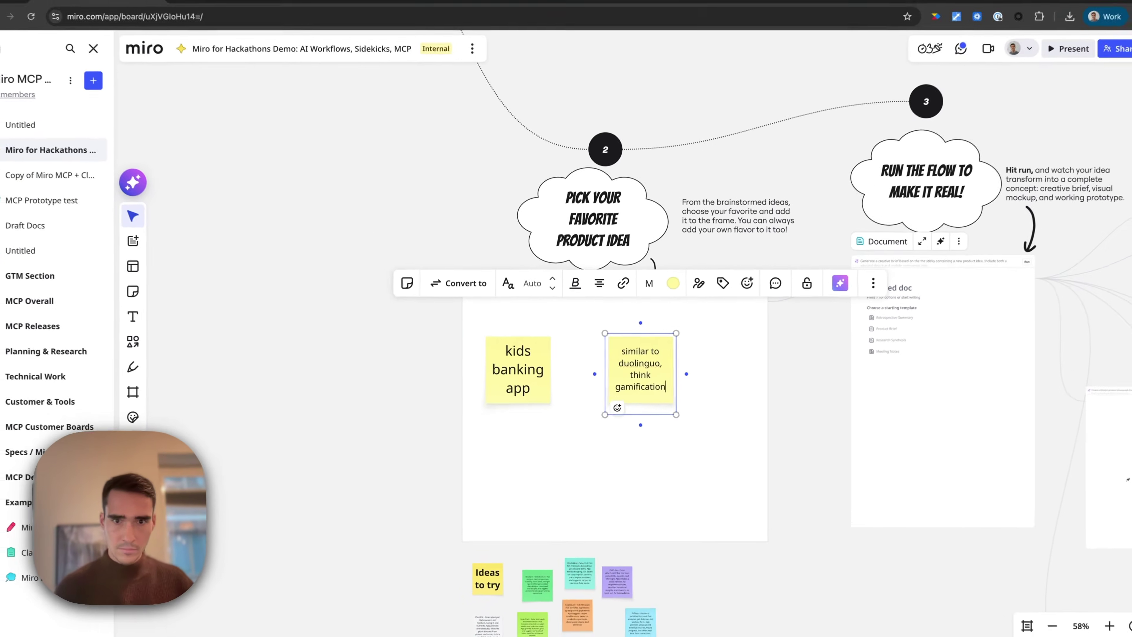
pyautogui.write('should teach')
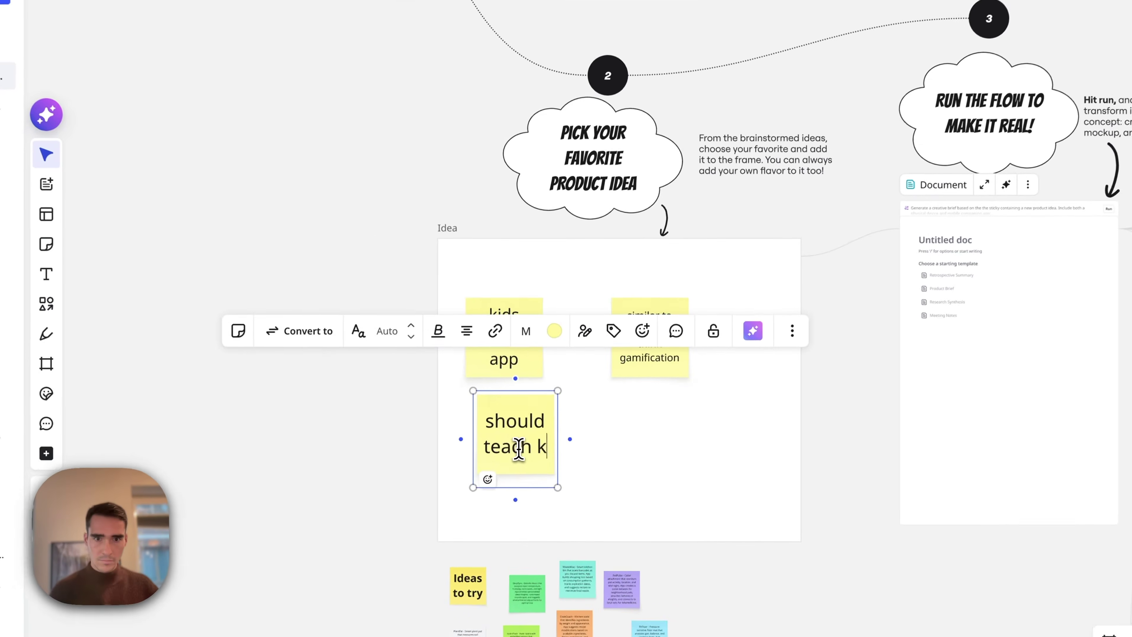
pyautogui.write('kids about stocks, investing,')
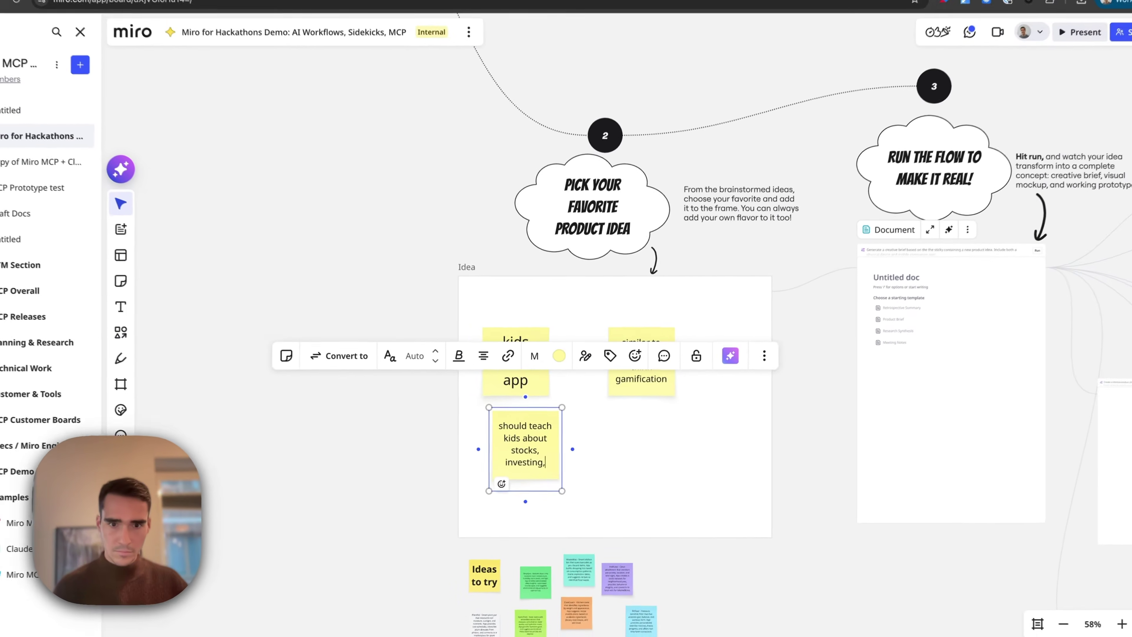
pyautogui.click(818, 324)
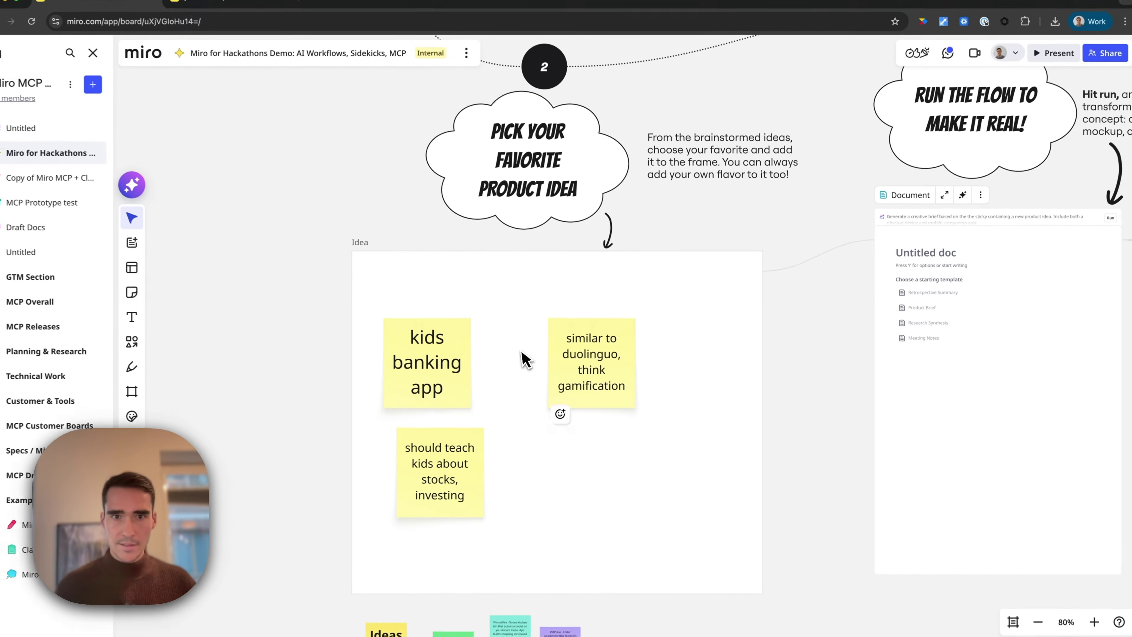
# Step: Run the flow from the untitled document to generate the creative brief, images, user stories, slides and prototype from the idea stickies
pyautogui.hscroll(5, 694, 370)
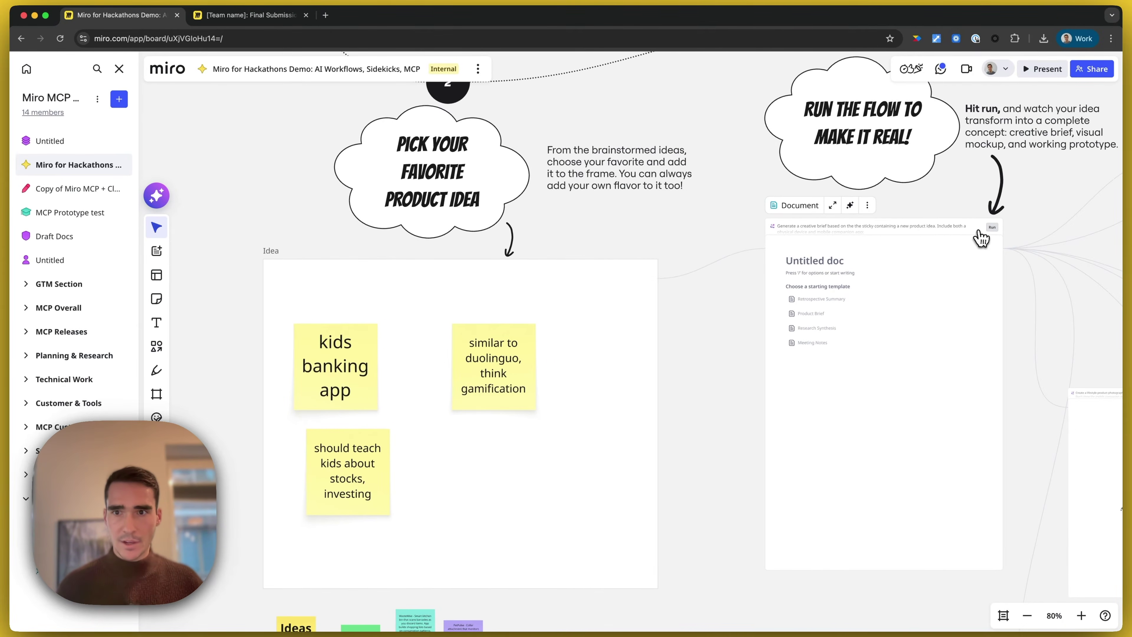
pyautogui.click(990, 227)
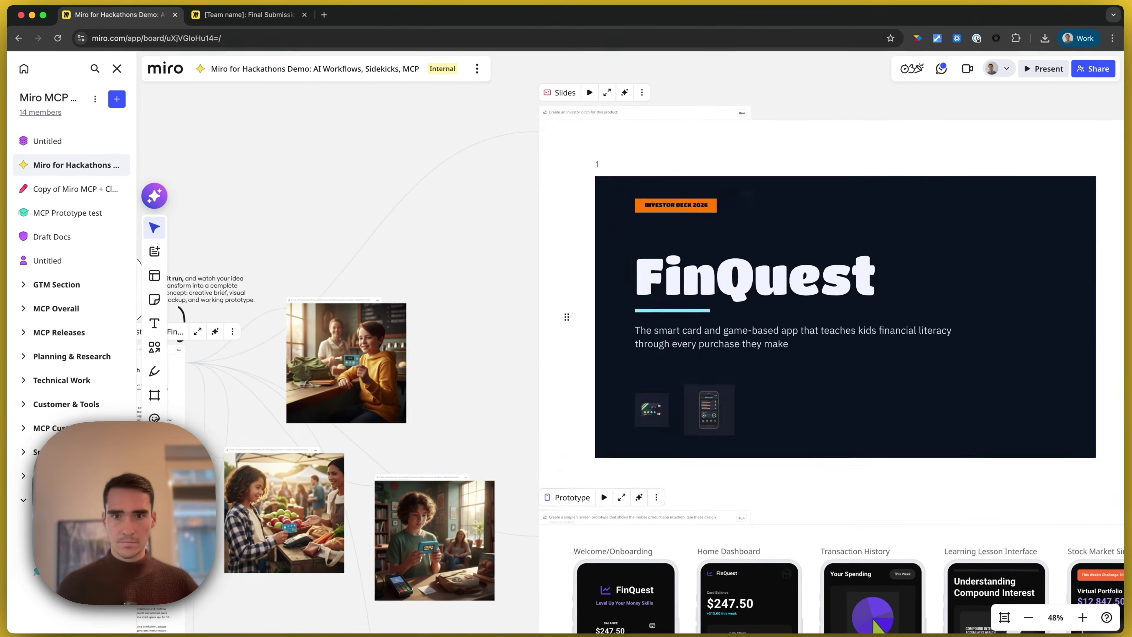
pyautogui.scroll(-10, 728, 201)
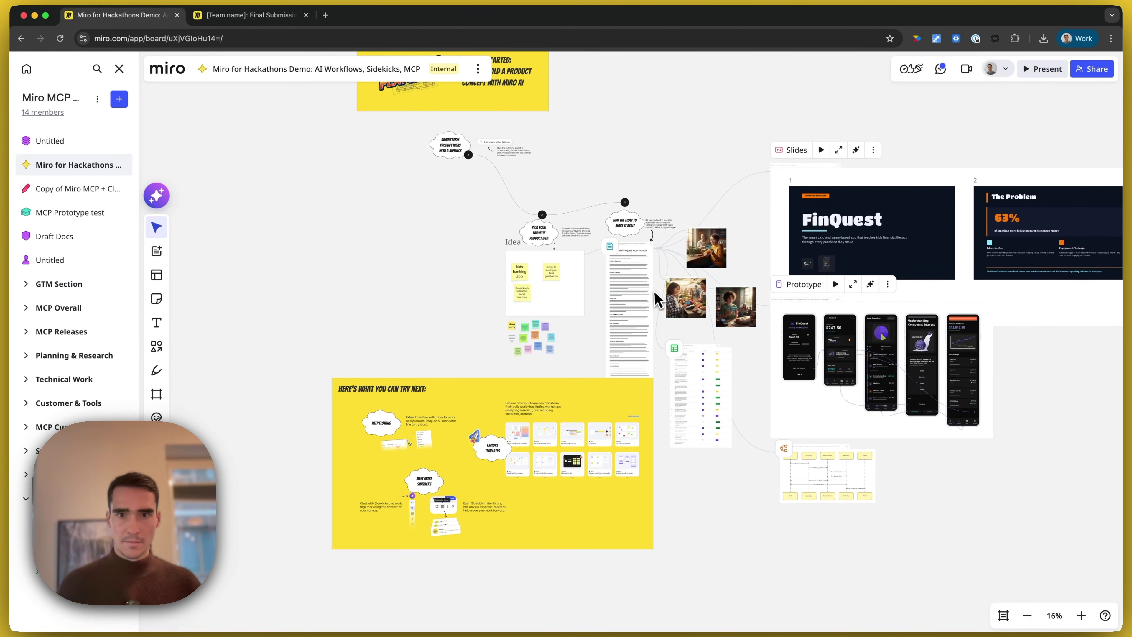
# Step: Read the generated creative brief, covering its problem statement, product overview, target user and core value proposition
pyautogui.scroll(15, 656, 298)
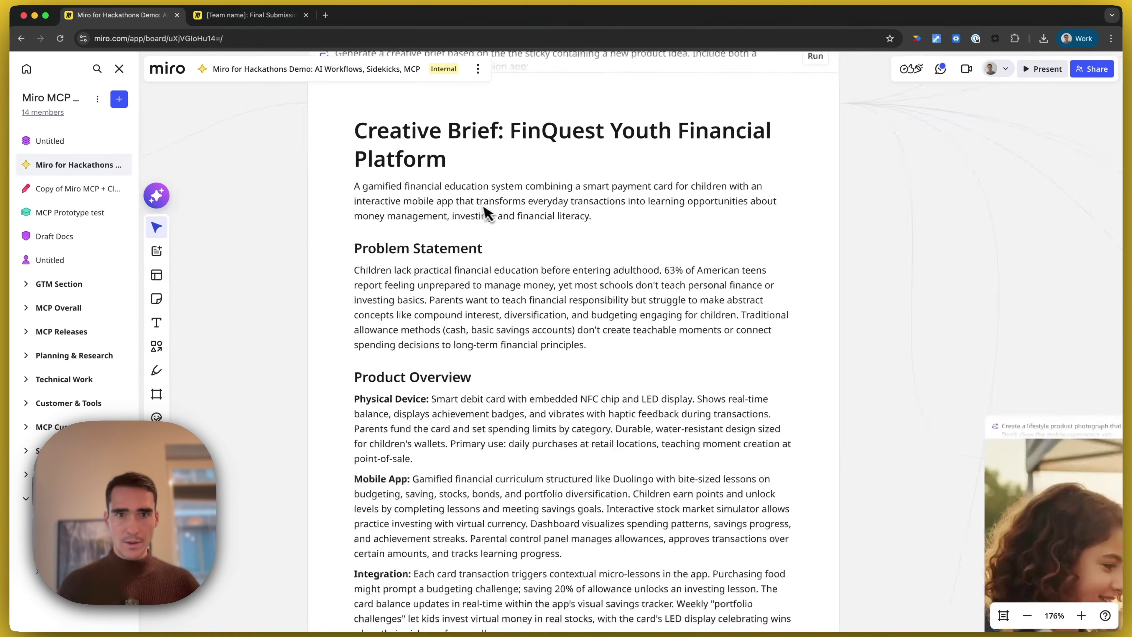
pyautogui.scroll(3, 487, 213)
pyautogui.scroll(-5, 451, 268)
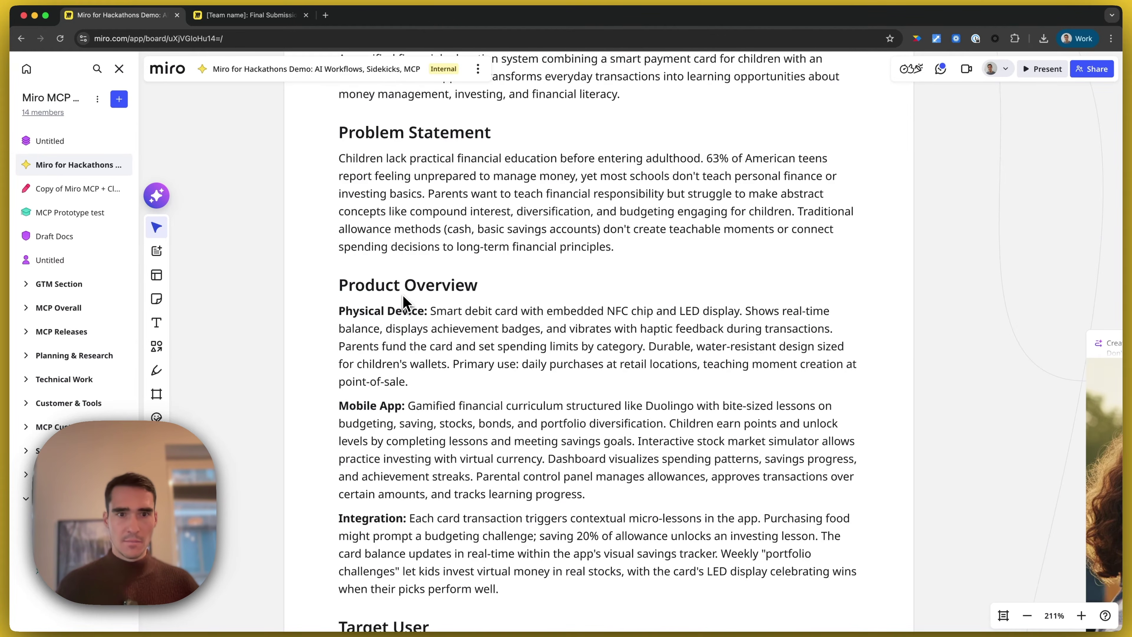
pyautogui.scroll(-5, 398, 407)
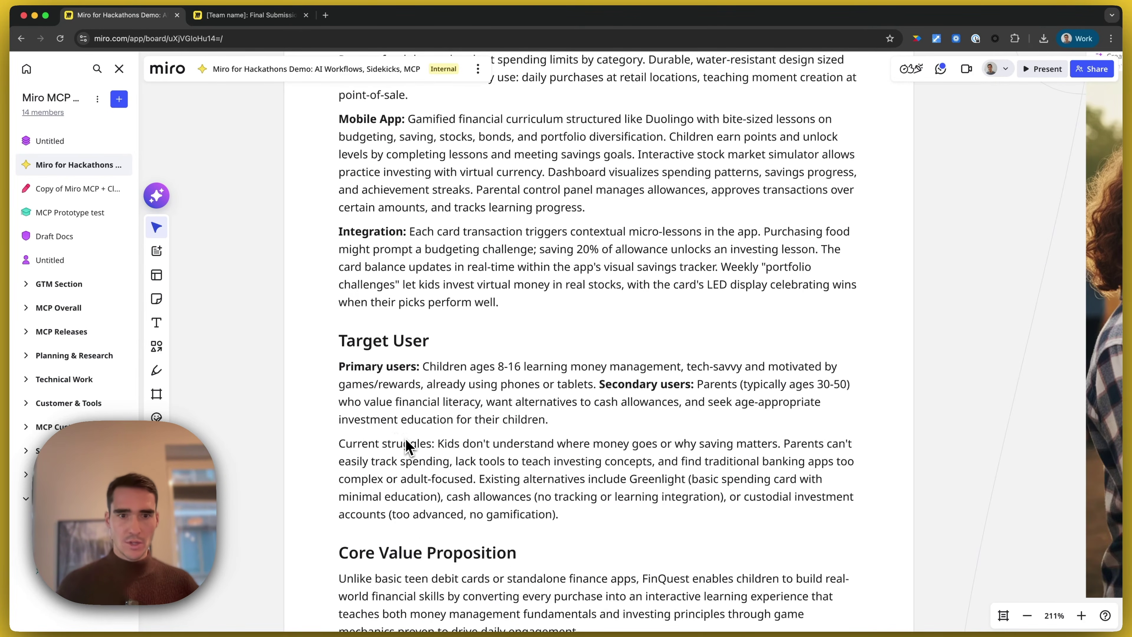
pyautogui.scroll(-5, 404, 426)
pyautogui.scroll(-10, 412, 495)
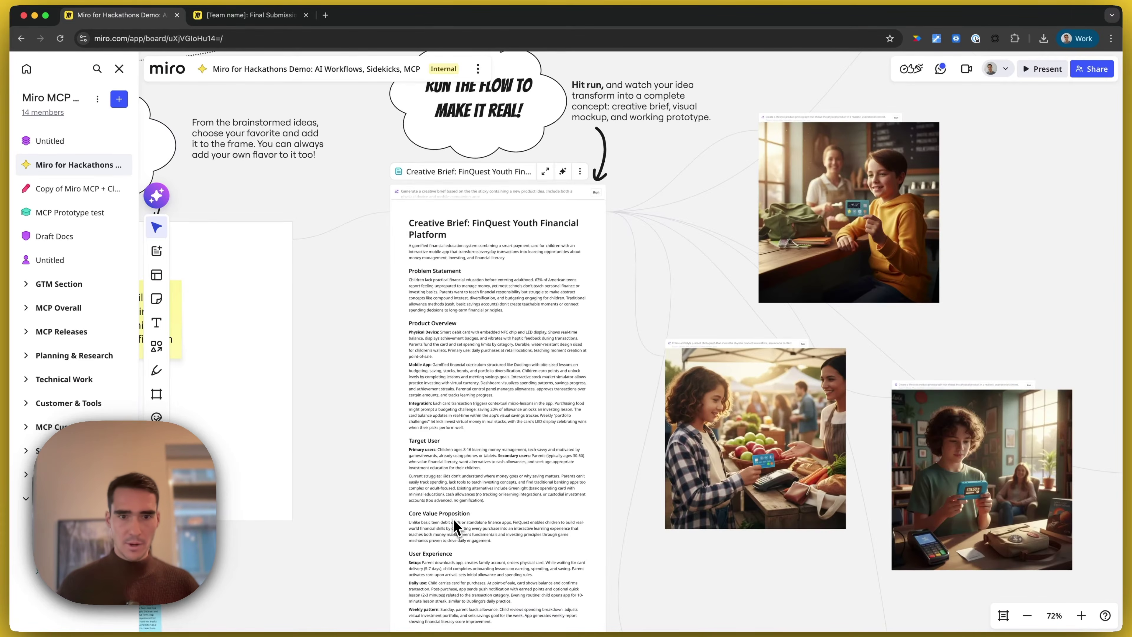
# Step: Examine the generated user story table with its estimates and priorities
pyautogui.scroll(-2, 740, 491)
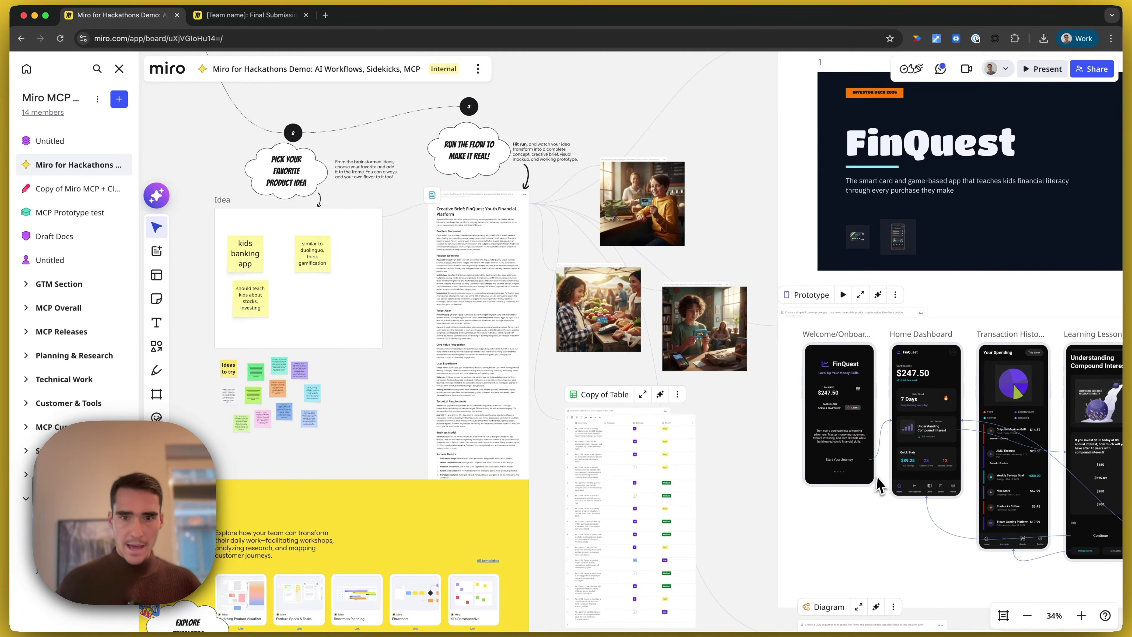
pyautogui.scroll(10, 669, 491)
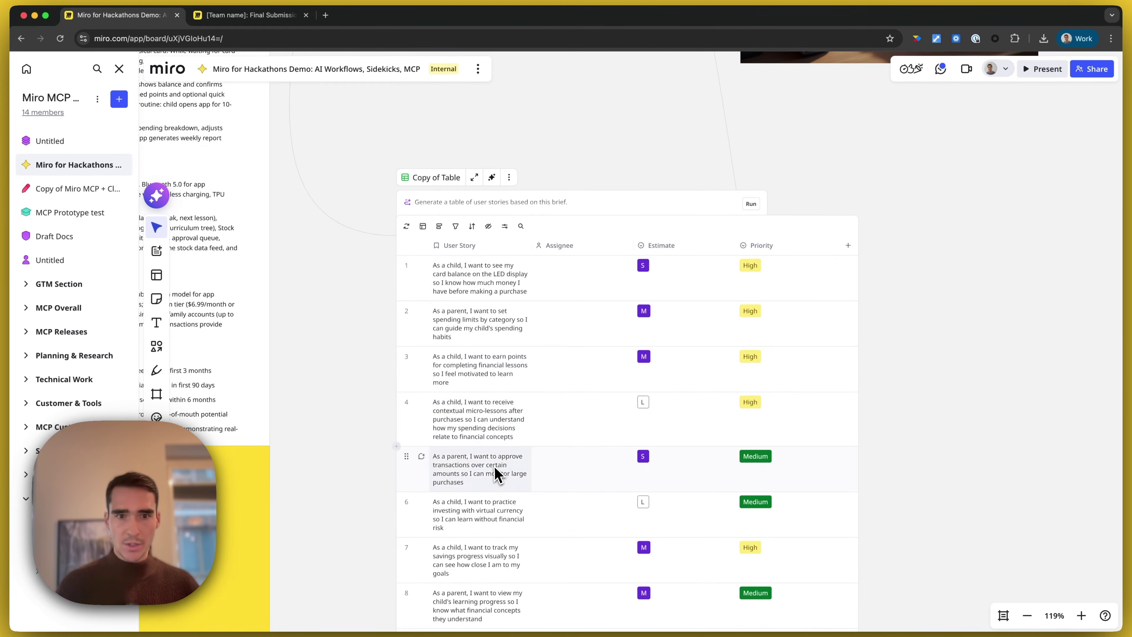
pyautogui.scroll(-10, 528, 438)
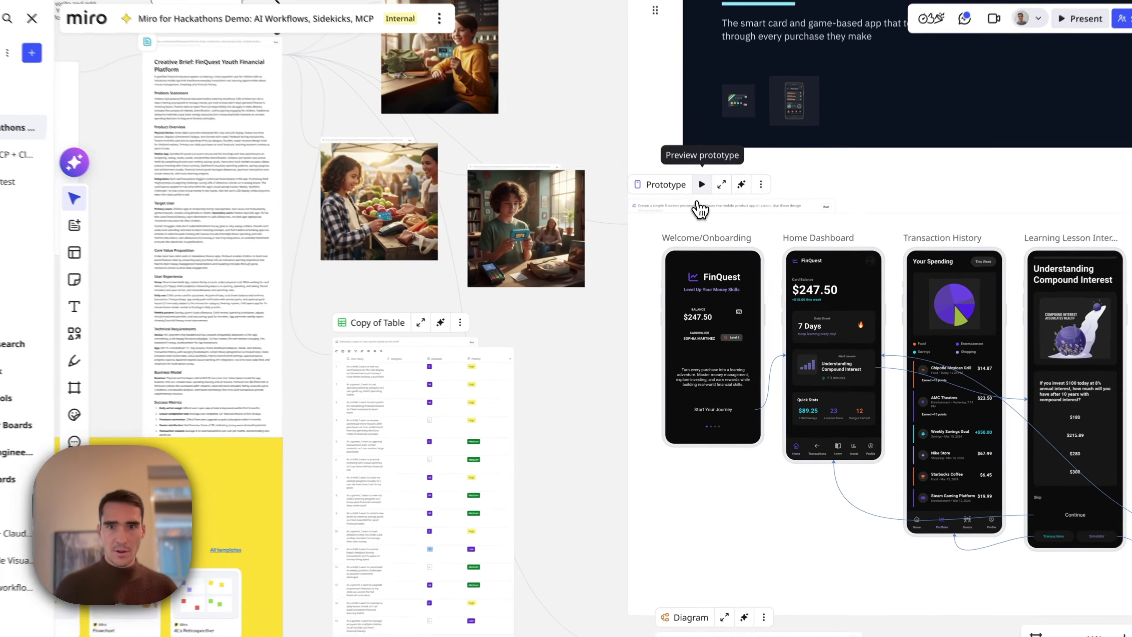
# Step: Preview the FinQuest prototype through all five screens, from onboarding to the stock market simulator, and exit the preview
pyautogui.click(709, 214)
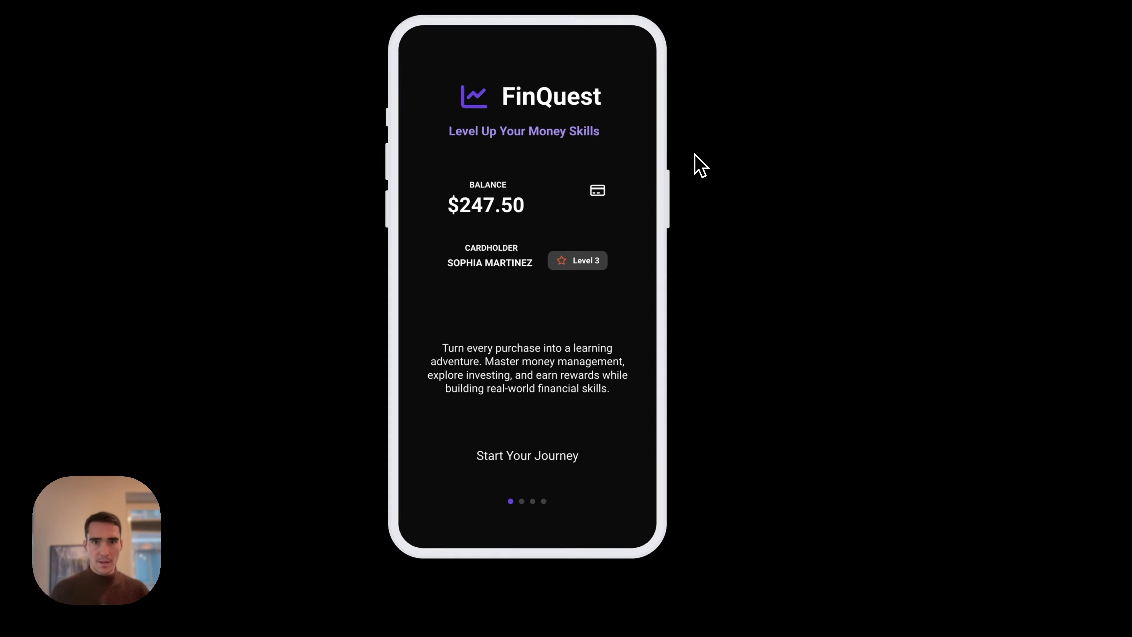
pyautogui.press('Right')
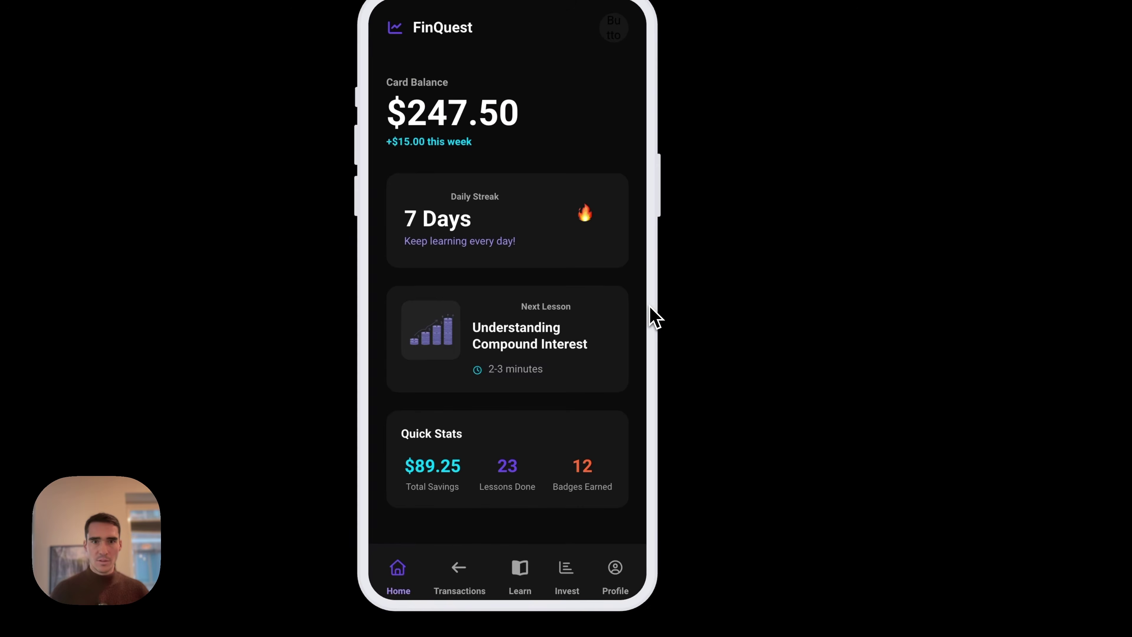
pyautogui.press('Right')
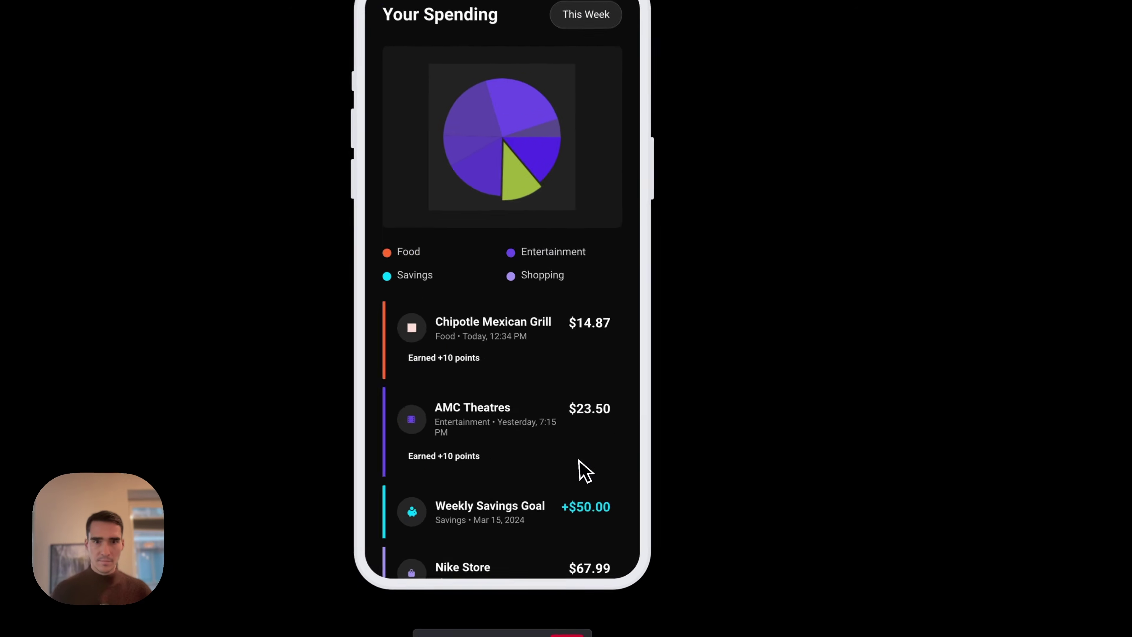
pyautogui.press('Right')
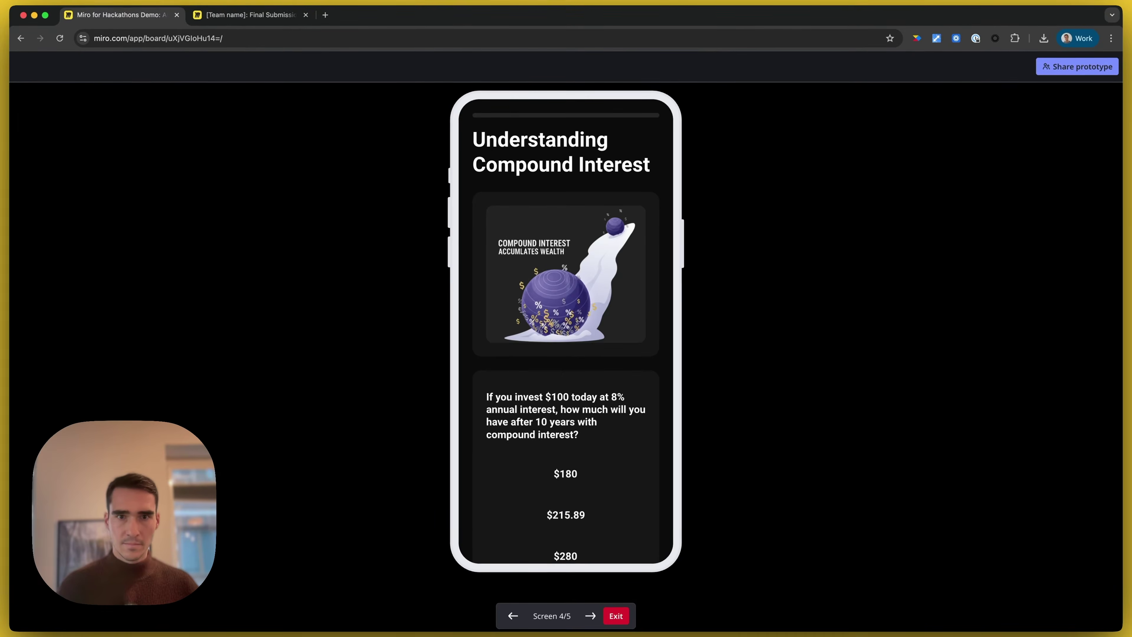
pyautogui.press('Right')
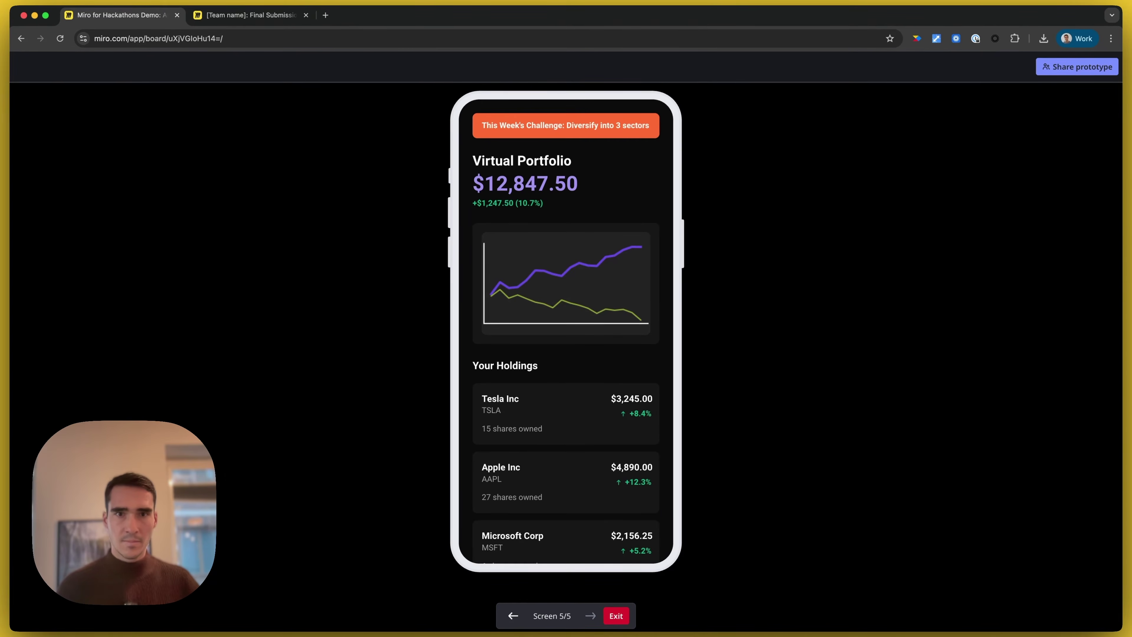
pyautogui.click(616, 616)
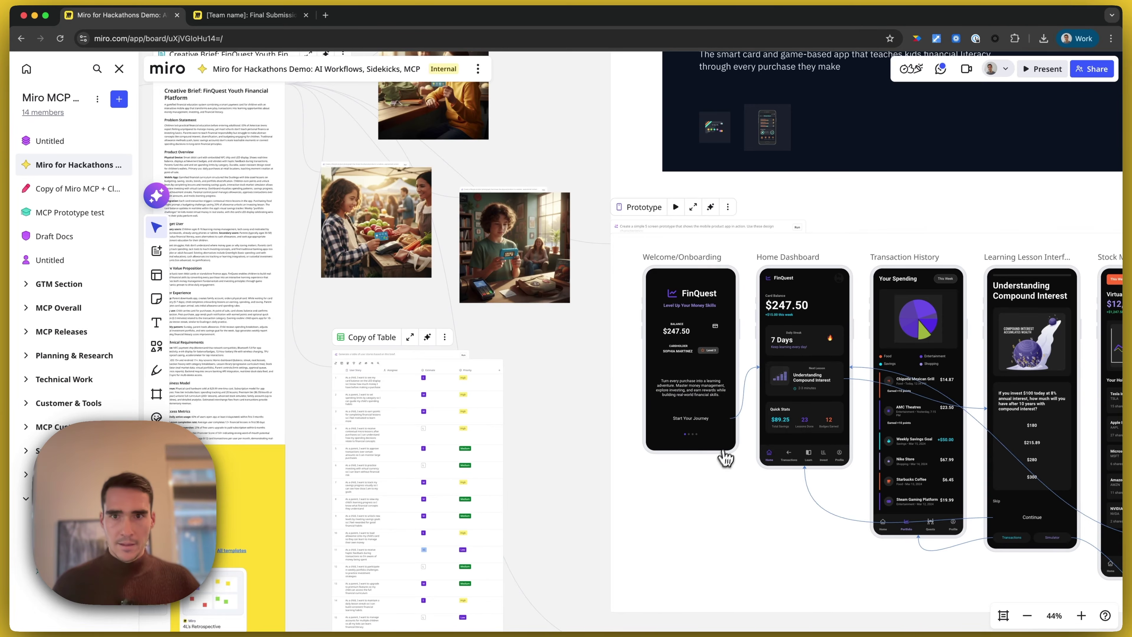
# Step: Present the FinQuest investor deck full screen from the title slide through the Market Opportunity slide, and exit the presentation
pyautogui.scroll(3, 749, 410)
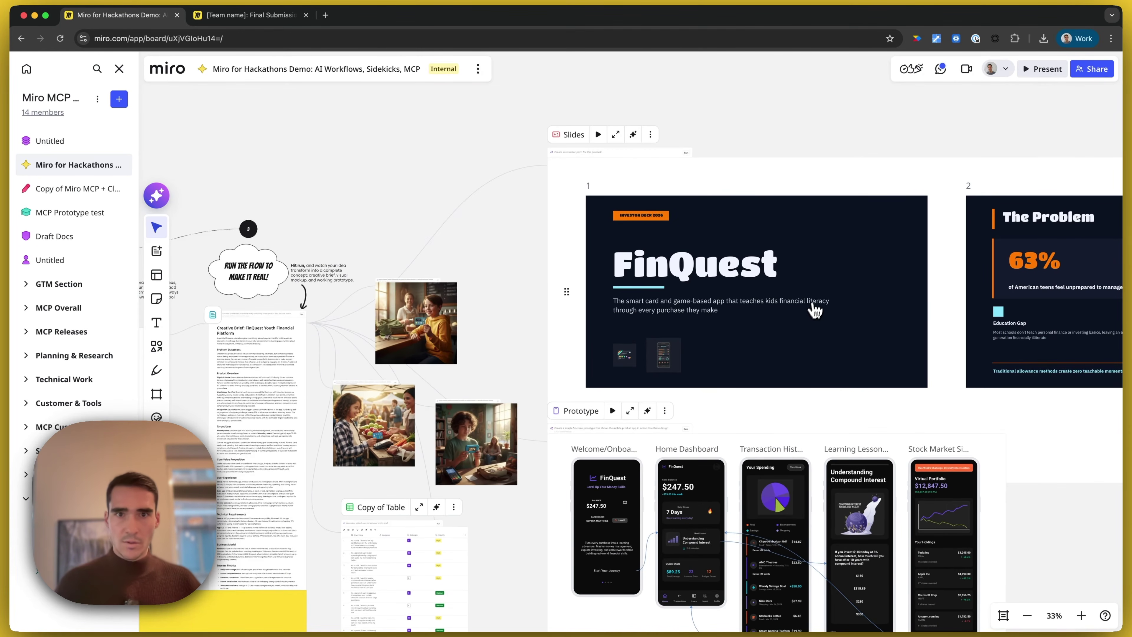
pyautogui.click(597, 135)
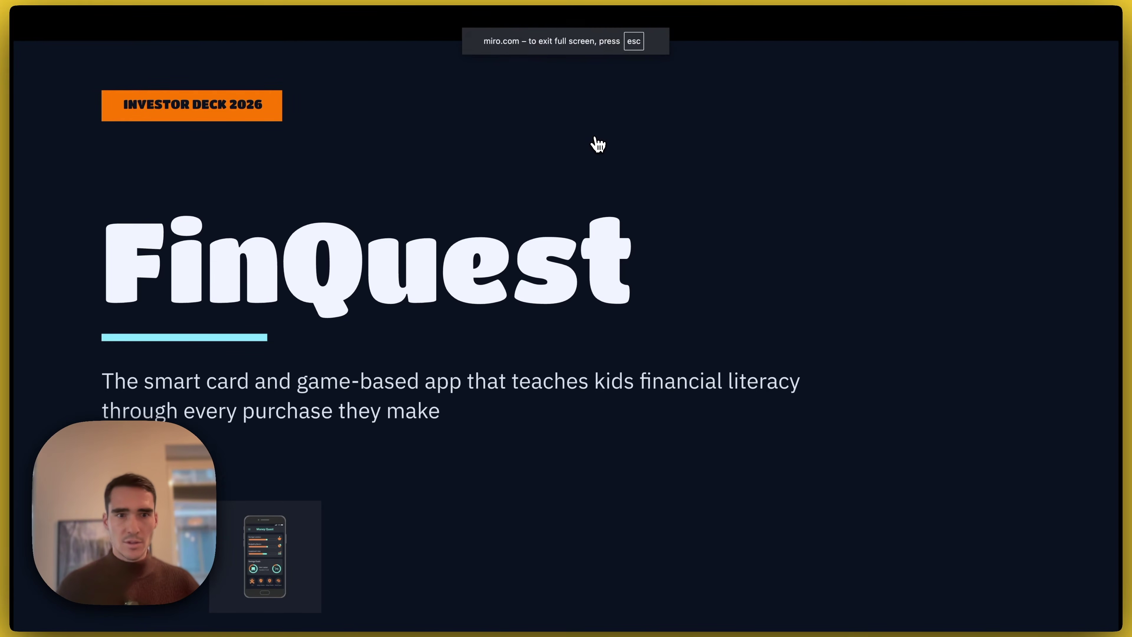
pyautogui.press('Right')
pyautogui.press('Right')
pyautogui.press('Right')
pyautogui.press('Right')
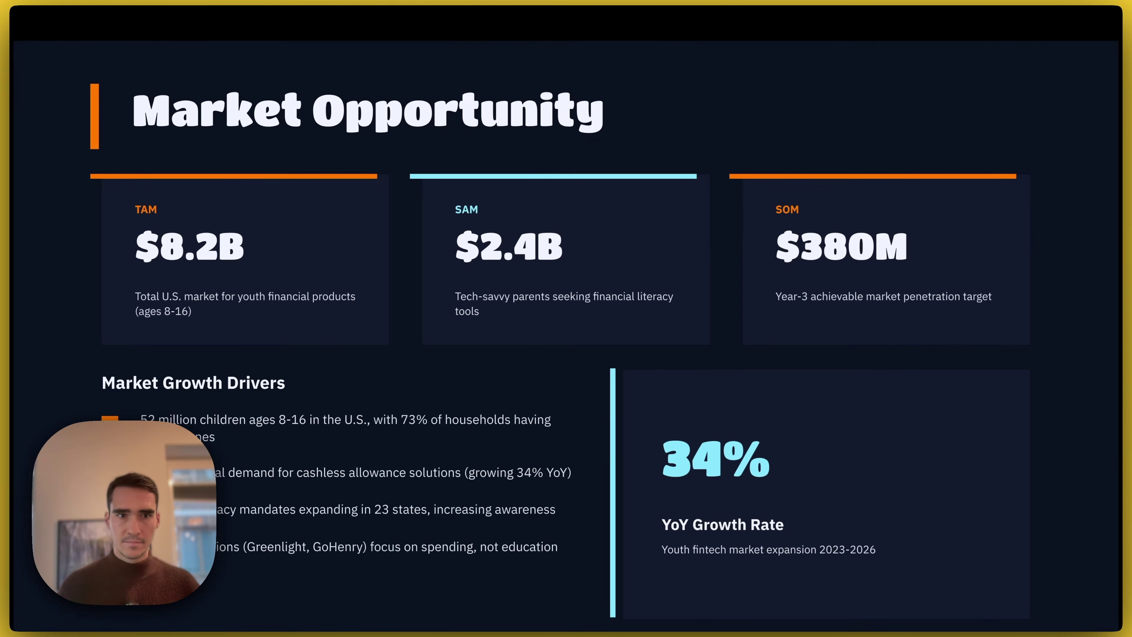
pyautogui.press('Escape')
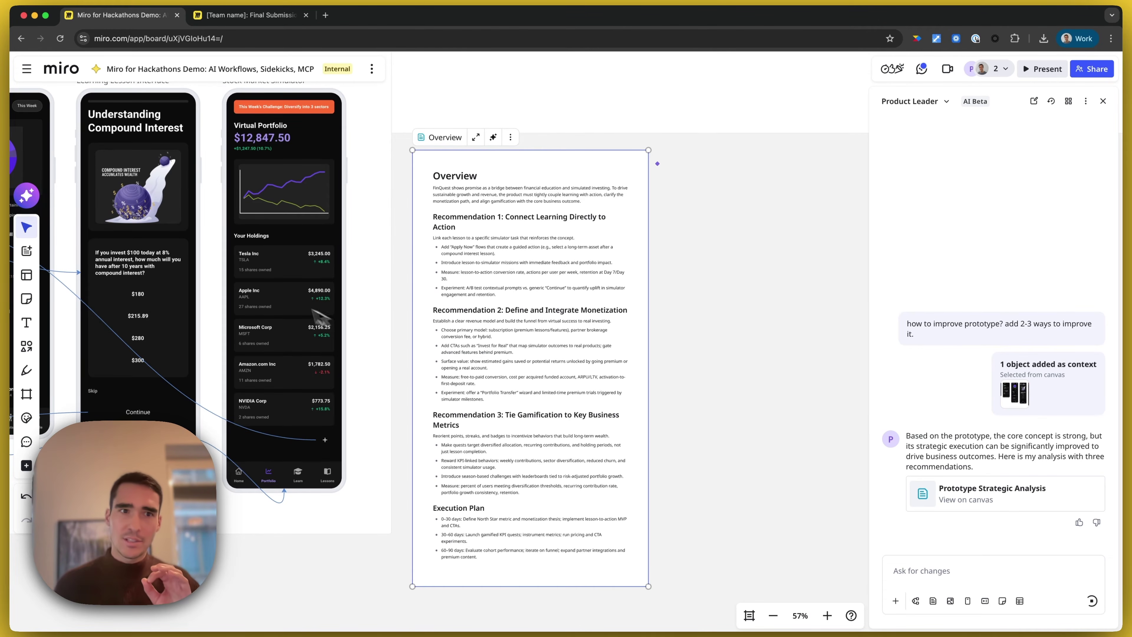
# Step: Complete the Claude Code prompt, asking for looks "as close to prototype as possible" and use of the code_create_create_from_board prompt, and submit it
pyautogui.hscroll(-10, 320, 318)
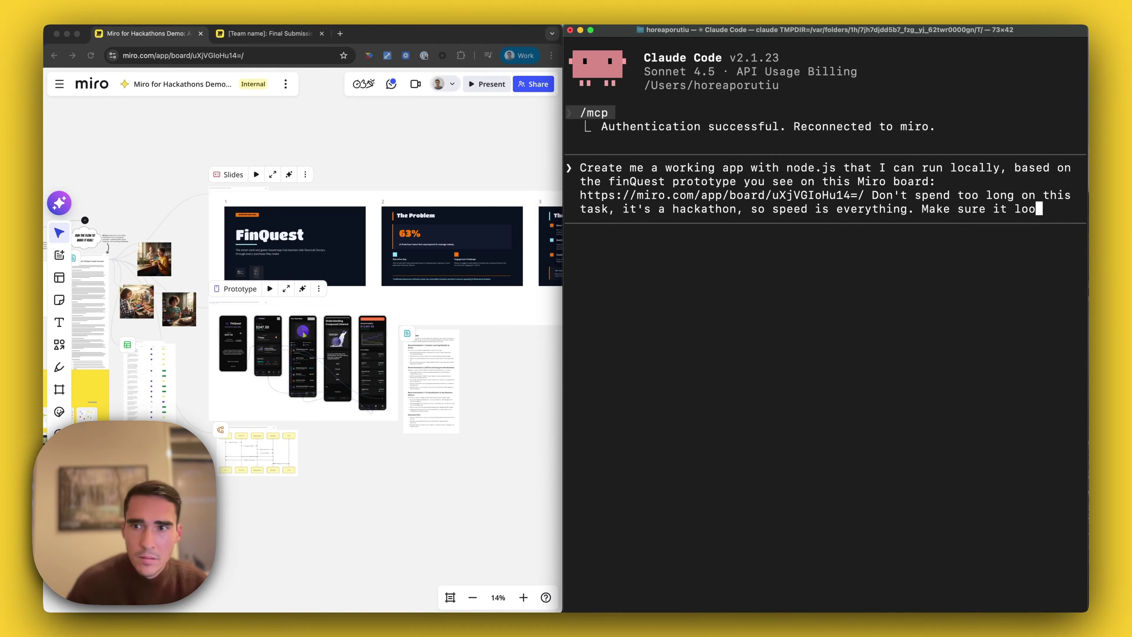
pyautogui.write('ks as close to prototype as po')
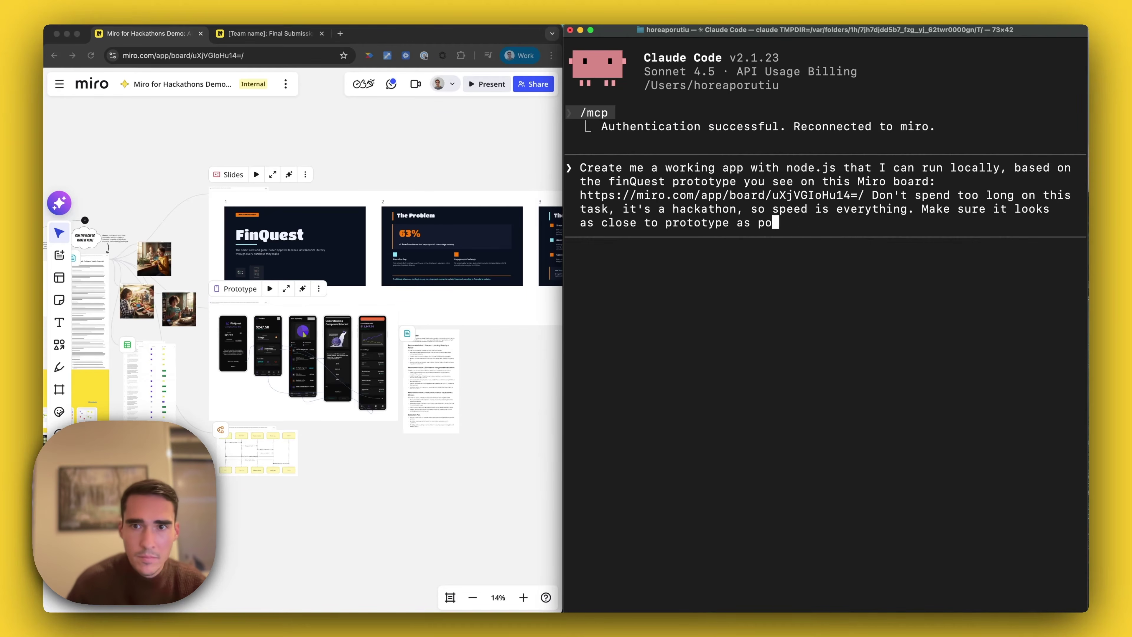
pyautogui.write('ssible. Use code_create_')
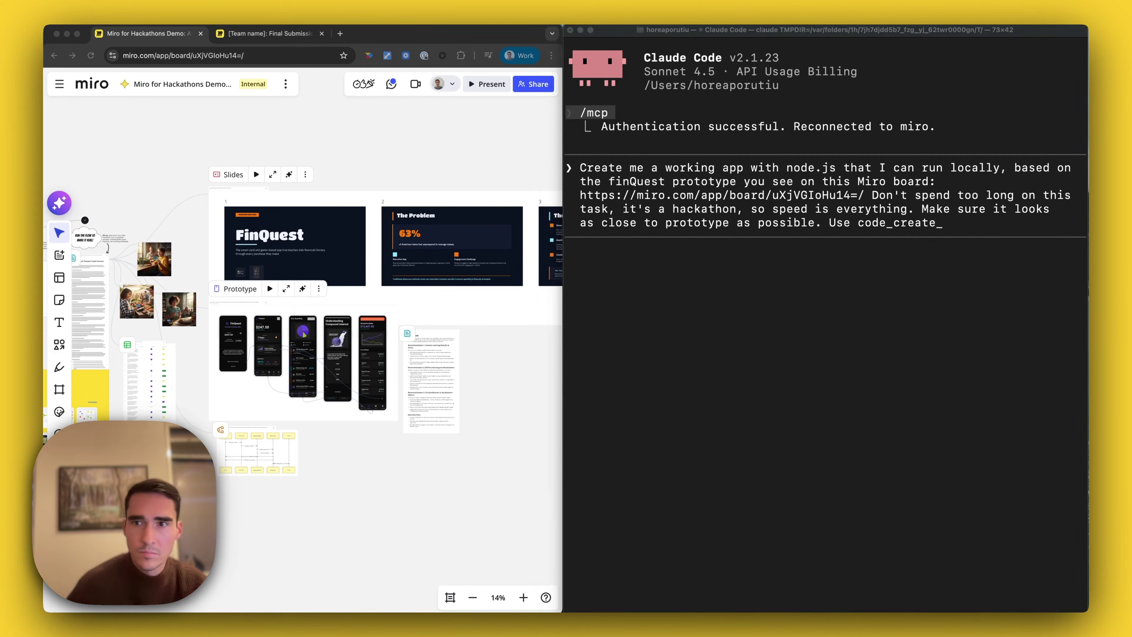
pyautogui.write('create_from_board prompt to help you.')
pyautogui.press('Return')
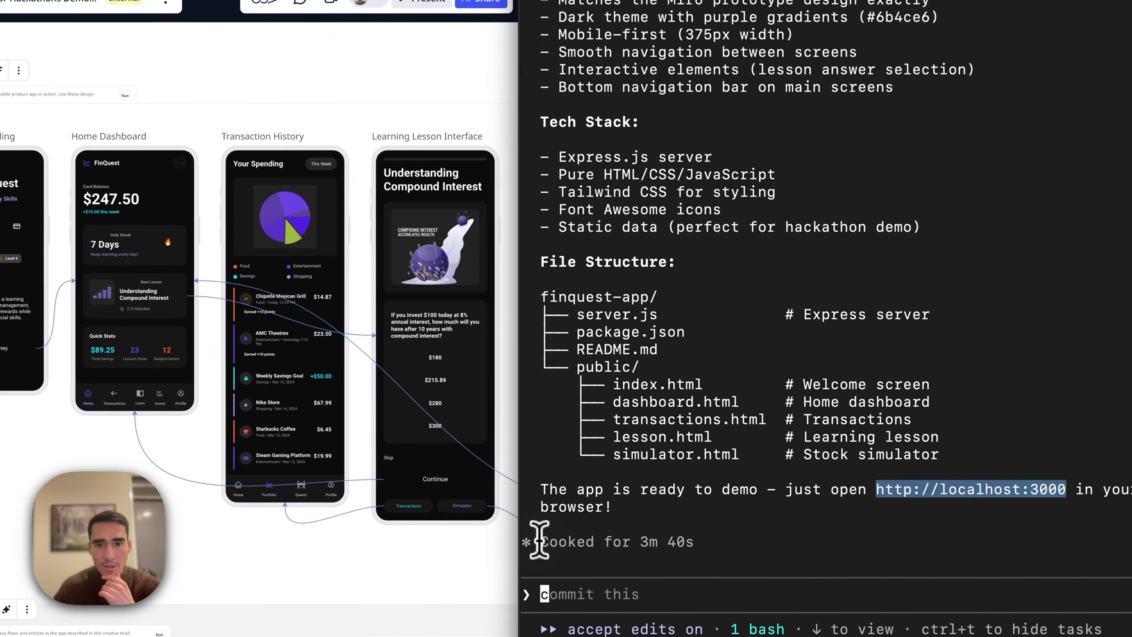
# Step: Review Claude Code's build time and reread the submitted prompt from the Node.js app request to its closing board-prompt instruction
pyautogui.moveTo(579, 510); pyautogui.dragTo(699, 508)
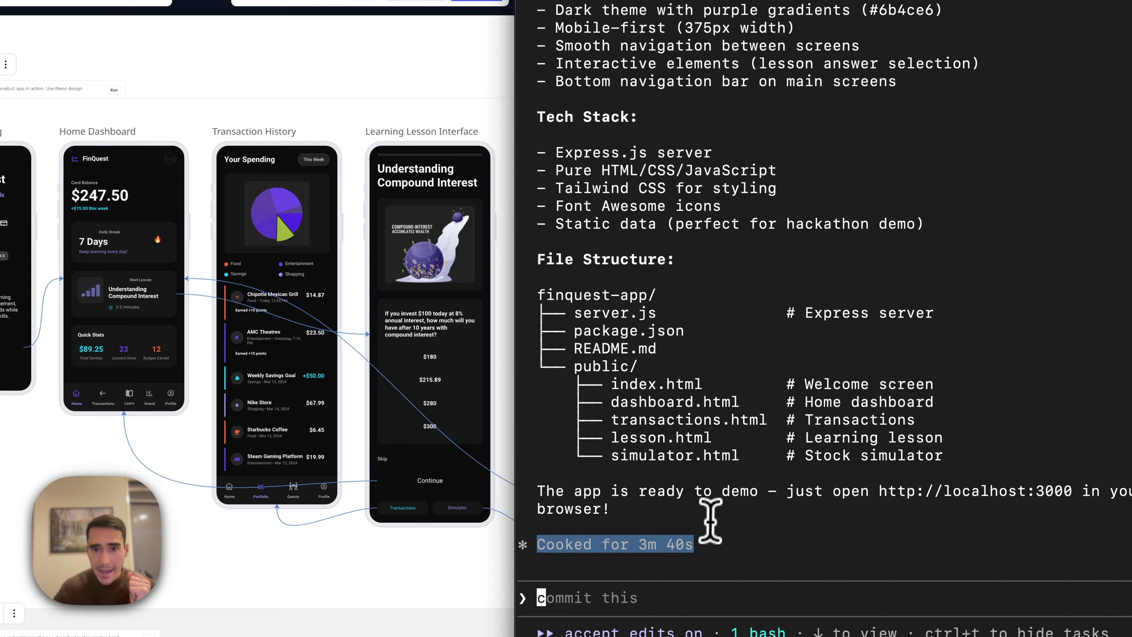
pyautogui.scroll(20, 738, 486)
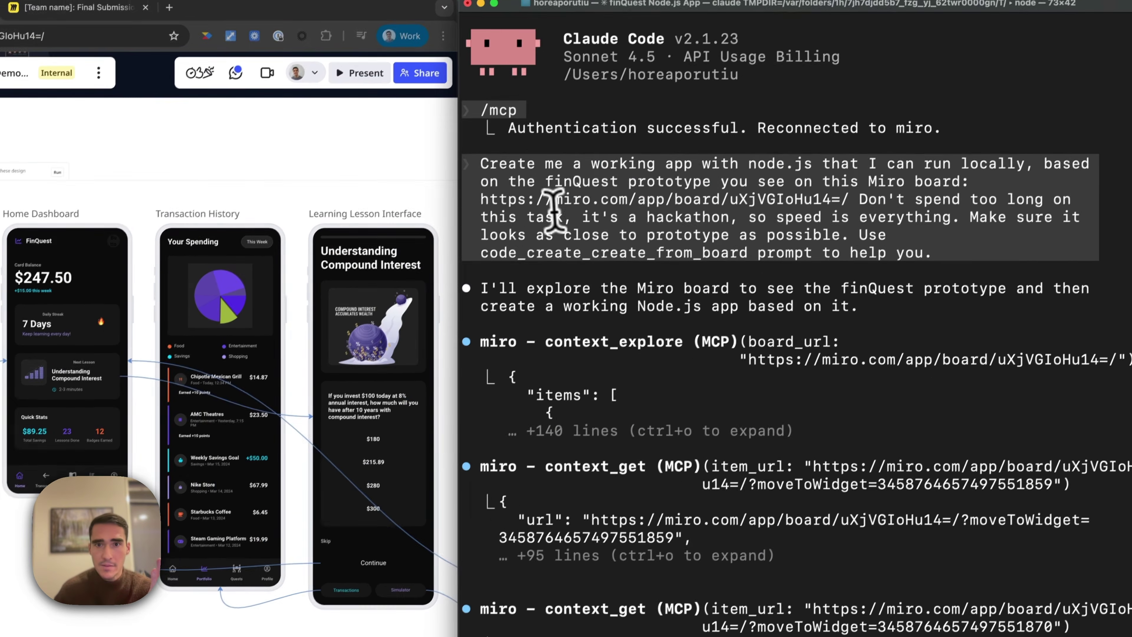
pyautogui.moveTo(564, 81); pyautogui.dragTo(869, 81)
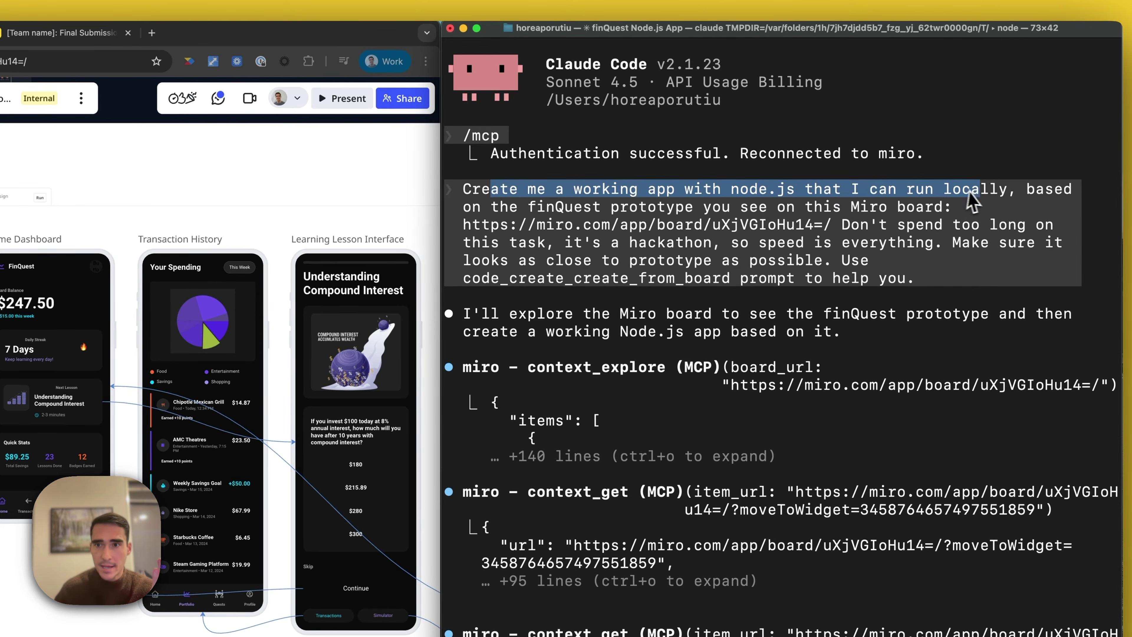
pyautogui.moveTo(1004, 199); pyautogui.dragTo(887, 215)
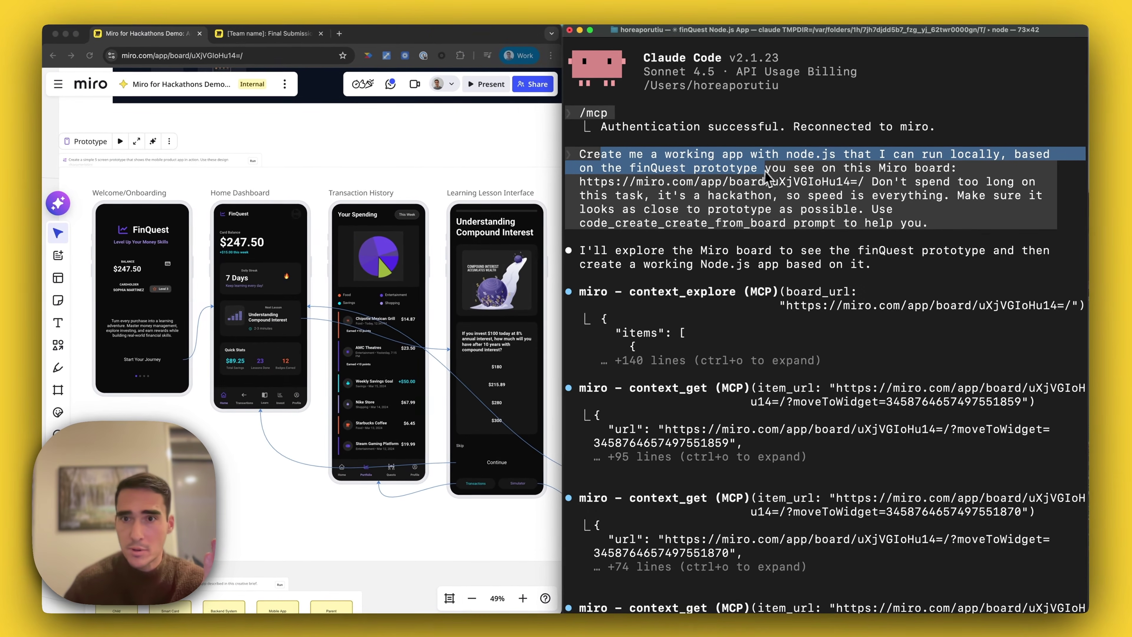
pyautogui.moveTo(907, 171); pyautogui.dragTo(946, 191)
pyautogui.moveTo(1021, 192); pyautogui.dragTo(822, 206)
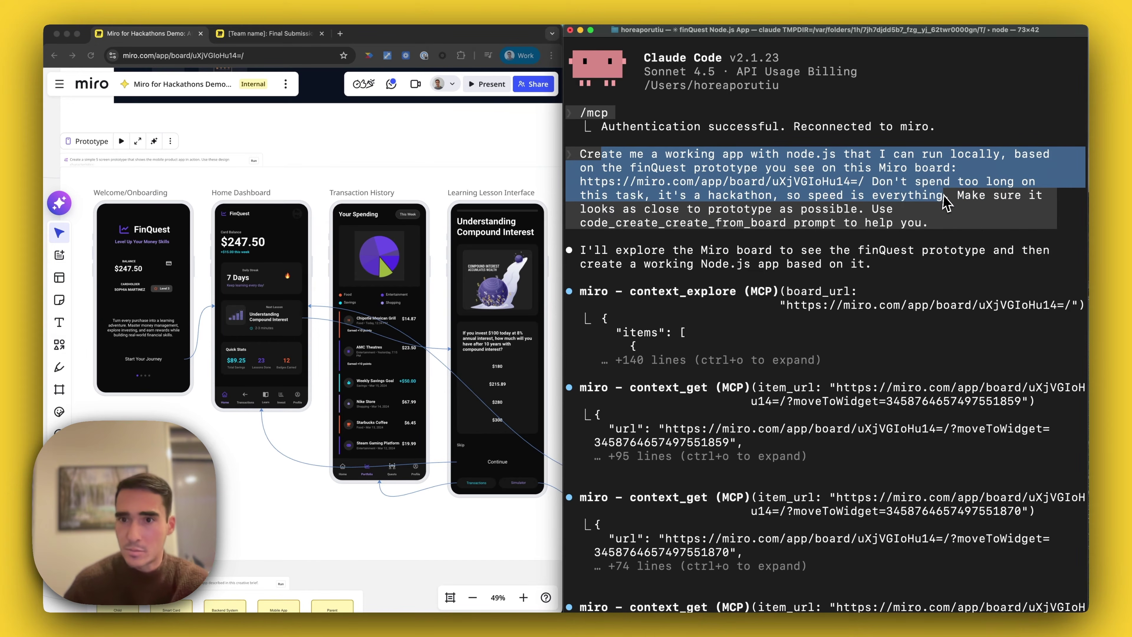
pyautogui.moveTo(951, 202); pyautogui.dragTo(769, 216)
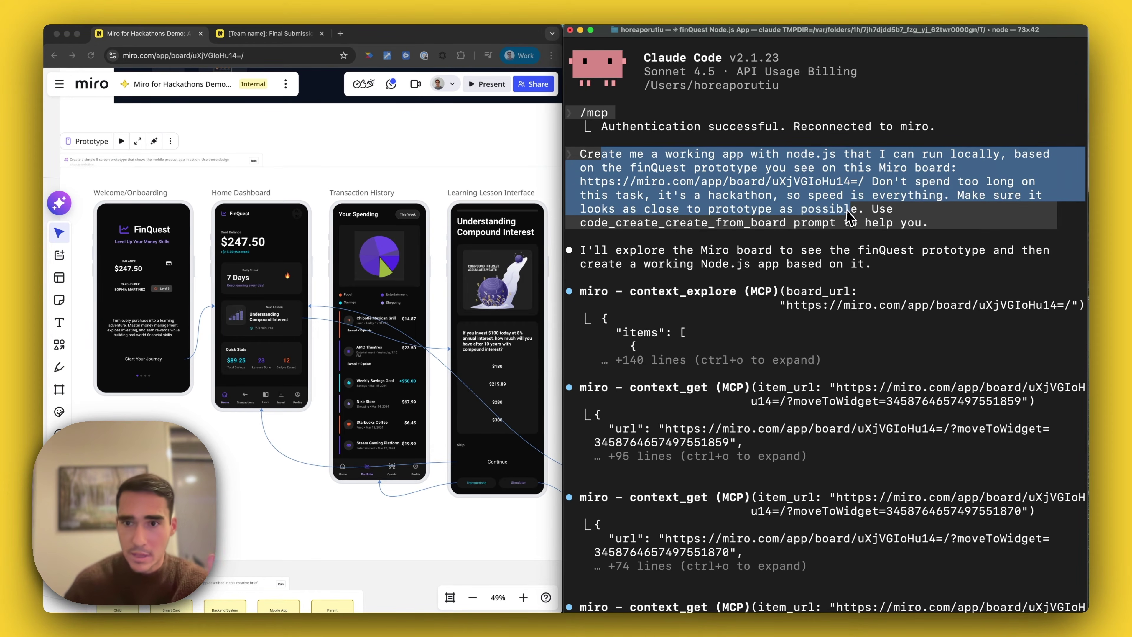
pyautogui.moveTo(850, 216); pyautogui.dragTo(919, 224)
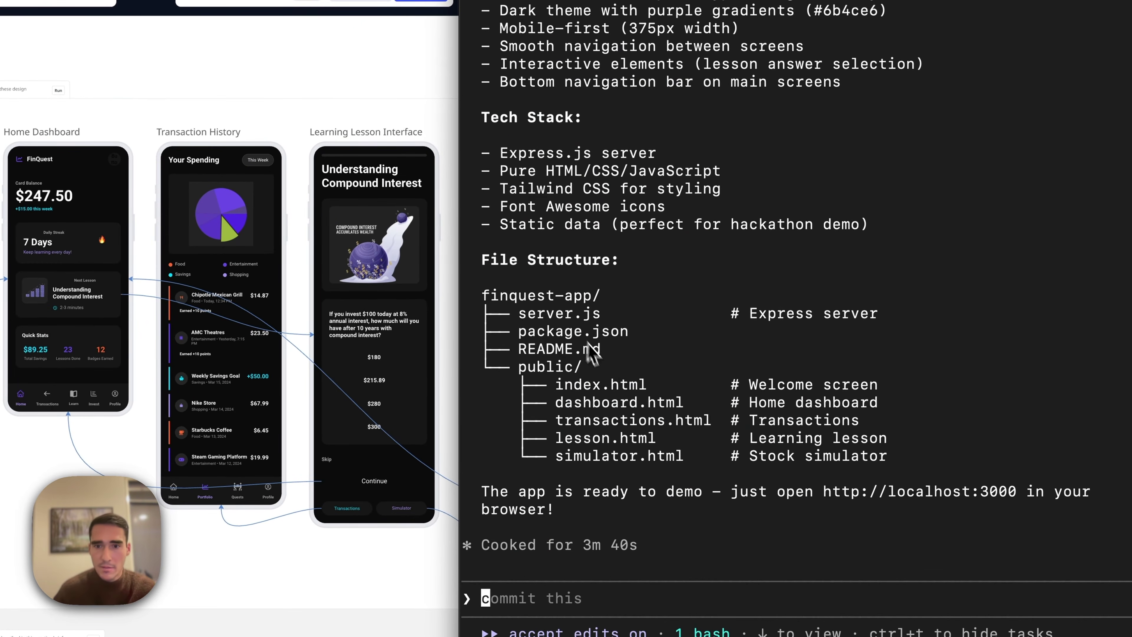
pyautogui.moveTo(844, 504); pyautogui.dragTo(1007, 498)
pyautogui.press('super+c')
pyautogui.click(169, 0)
pyautogui.press('super+v')
pyautogui.press('Return')
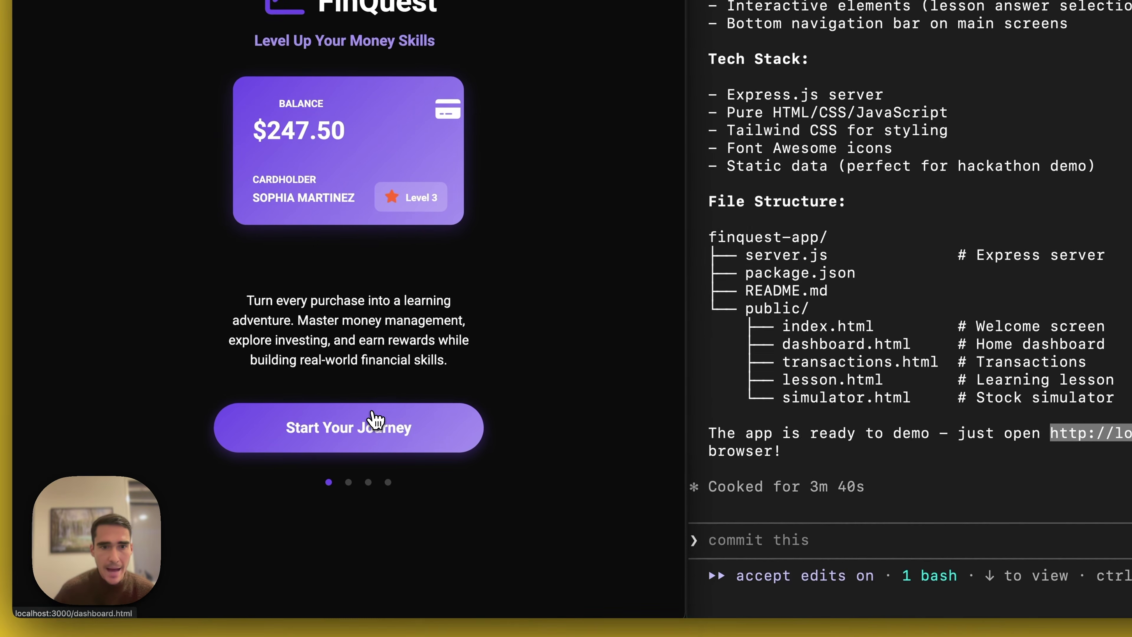
# Step: Walk through the running FinQuest app from the welcome screen to the dashboard, stock simulator, compound interest lesson, transactions and back to the home dashboard
pyautogui.click(380, 483)
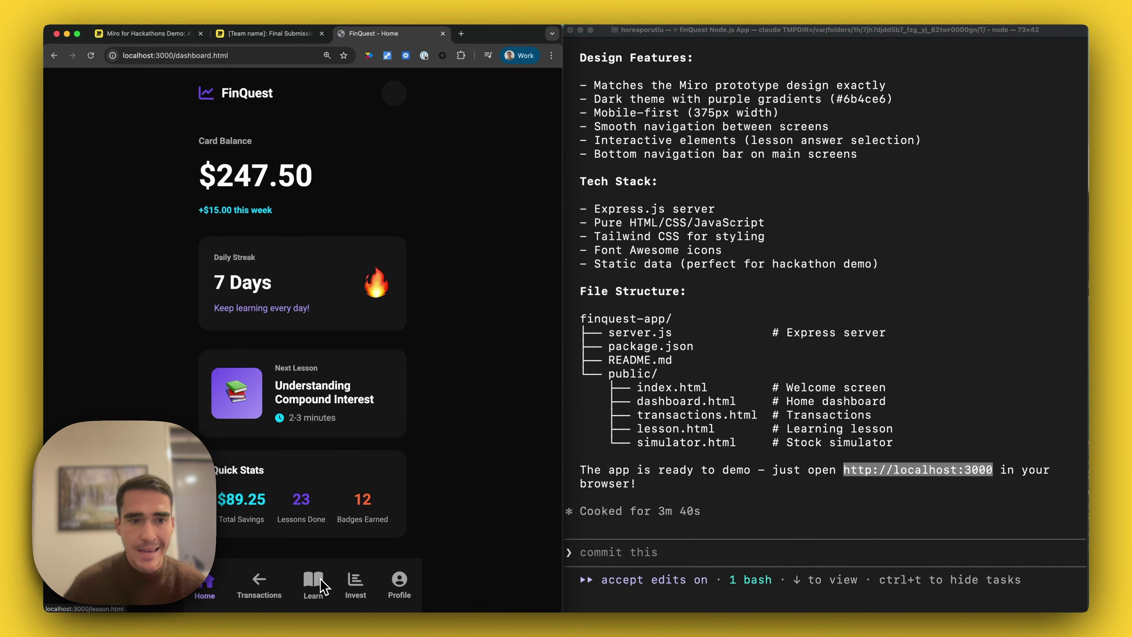
pyautogui.click(340, 584)
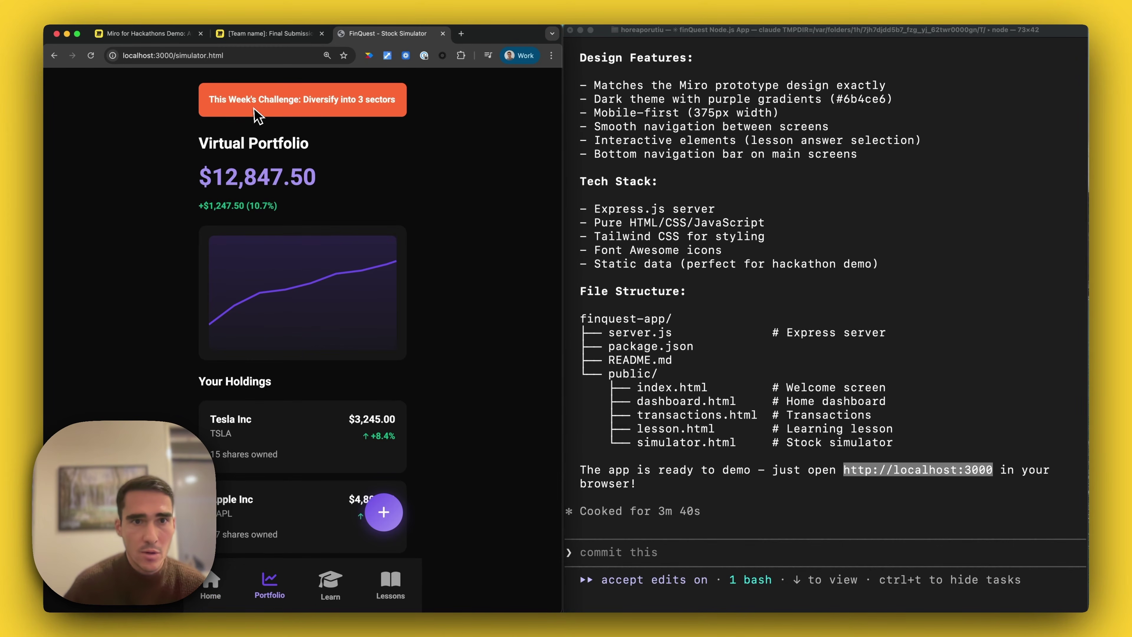
pyautogui.scroll(-6, 331, 314)
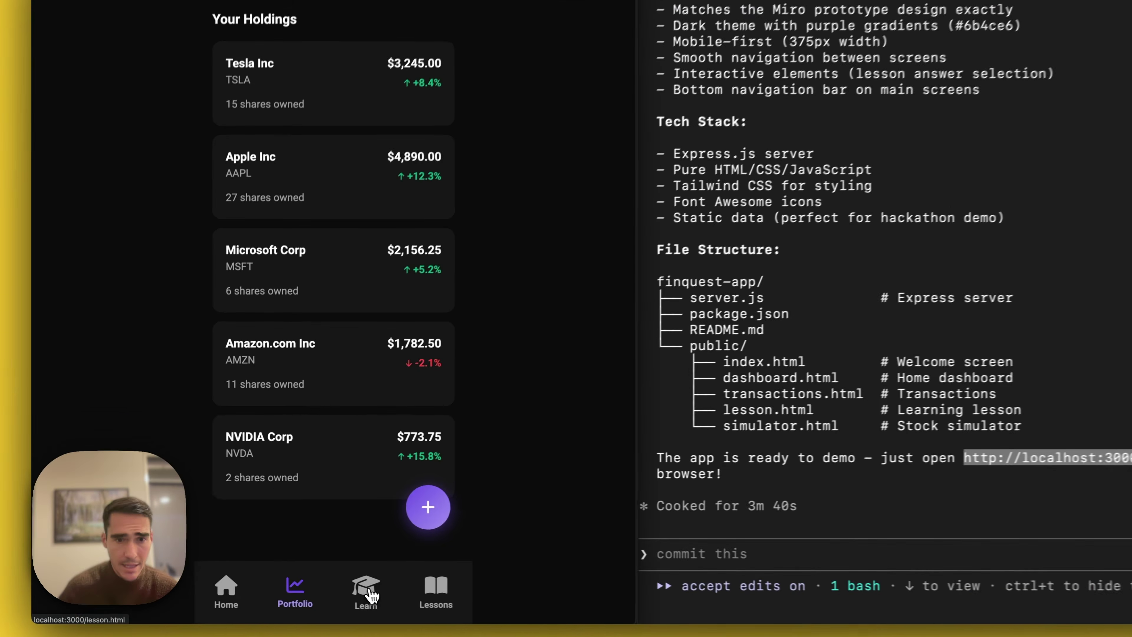
pyautogui.click(330, 585)
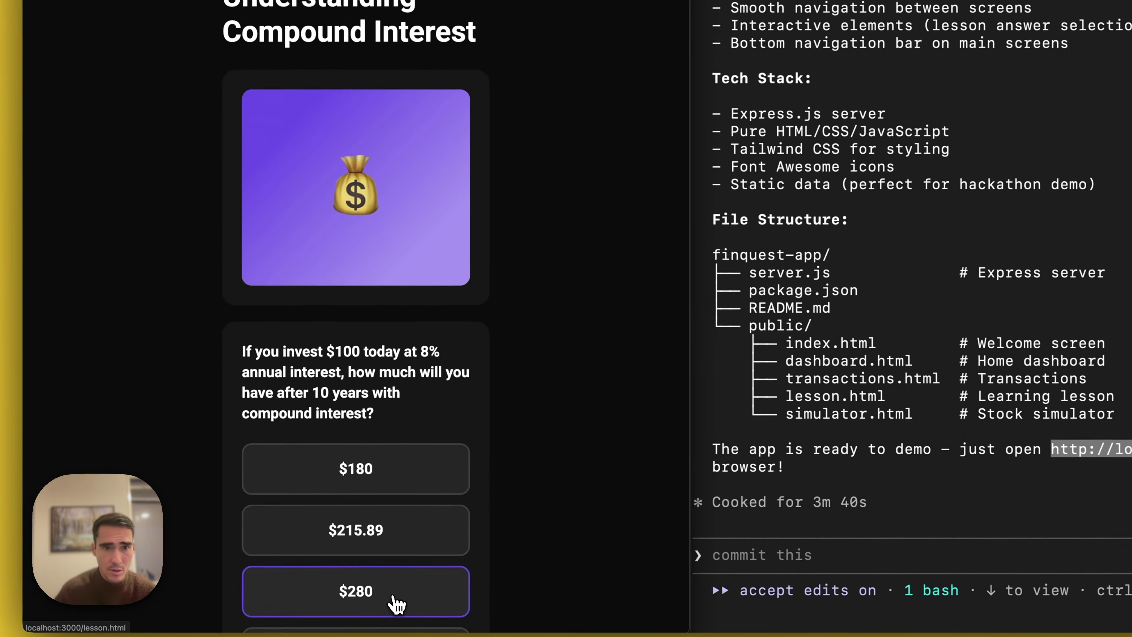
pyautogui.scroll(-5, 326, 357)
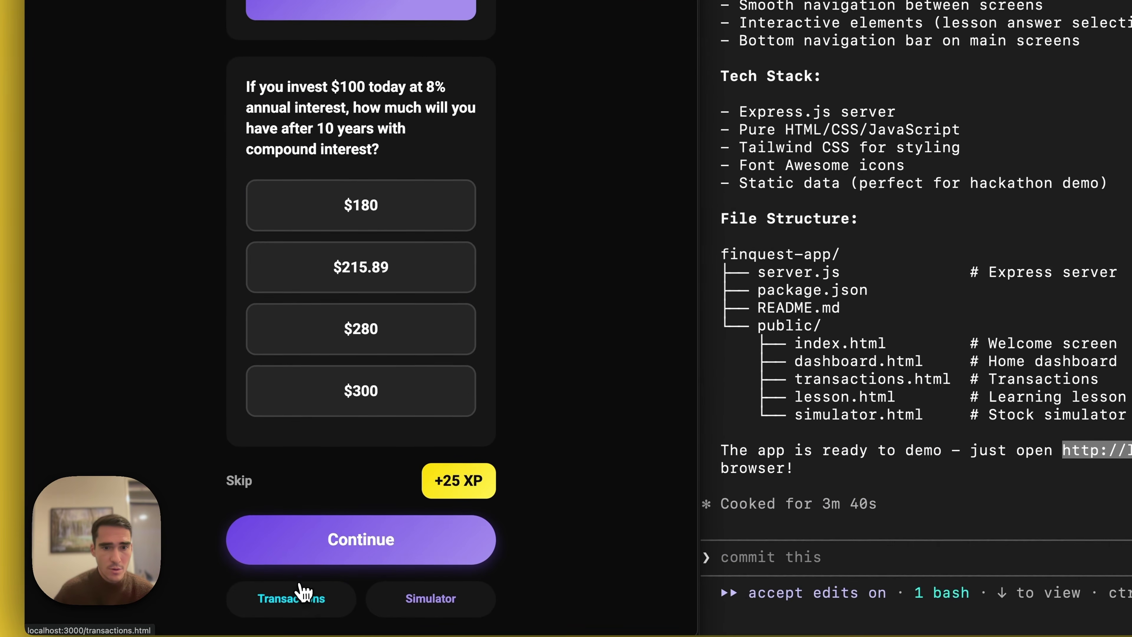
pyautogui.click(305, 592)
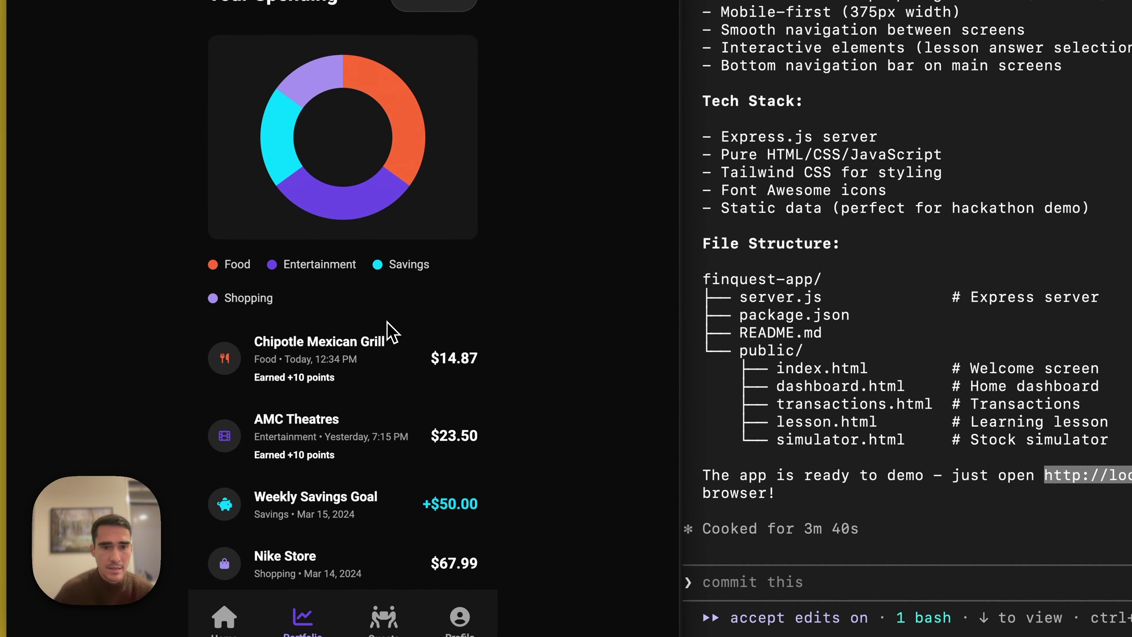
pyautogui.click(223, 619)
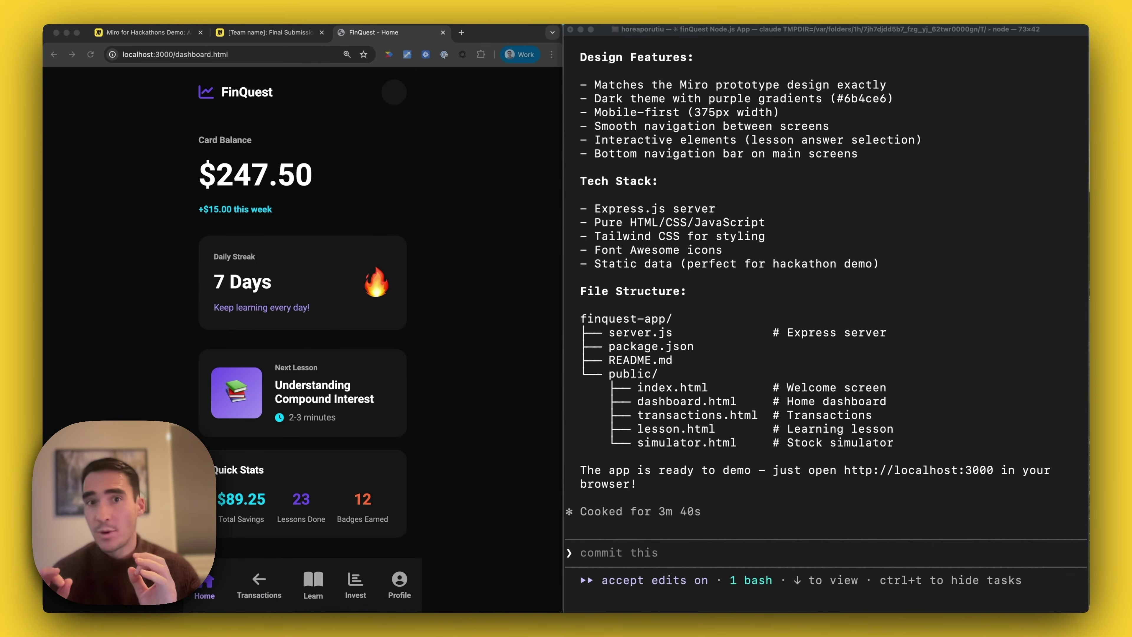